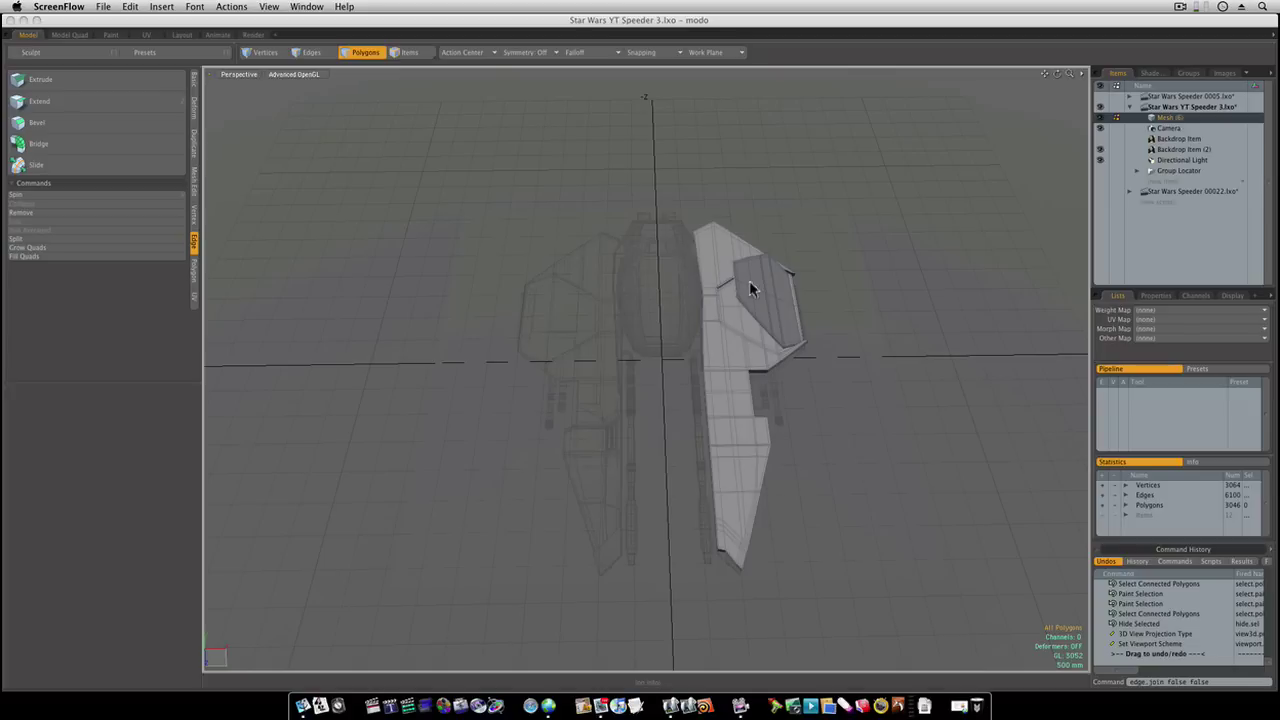
Switch to the four-view modelling layout with the rear of the wing and its neighbouring cannon framed in the top view
left_click_drag(766, 297, 682, 344, "alt")
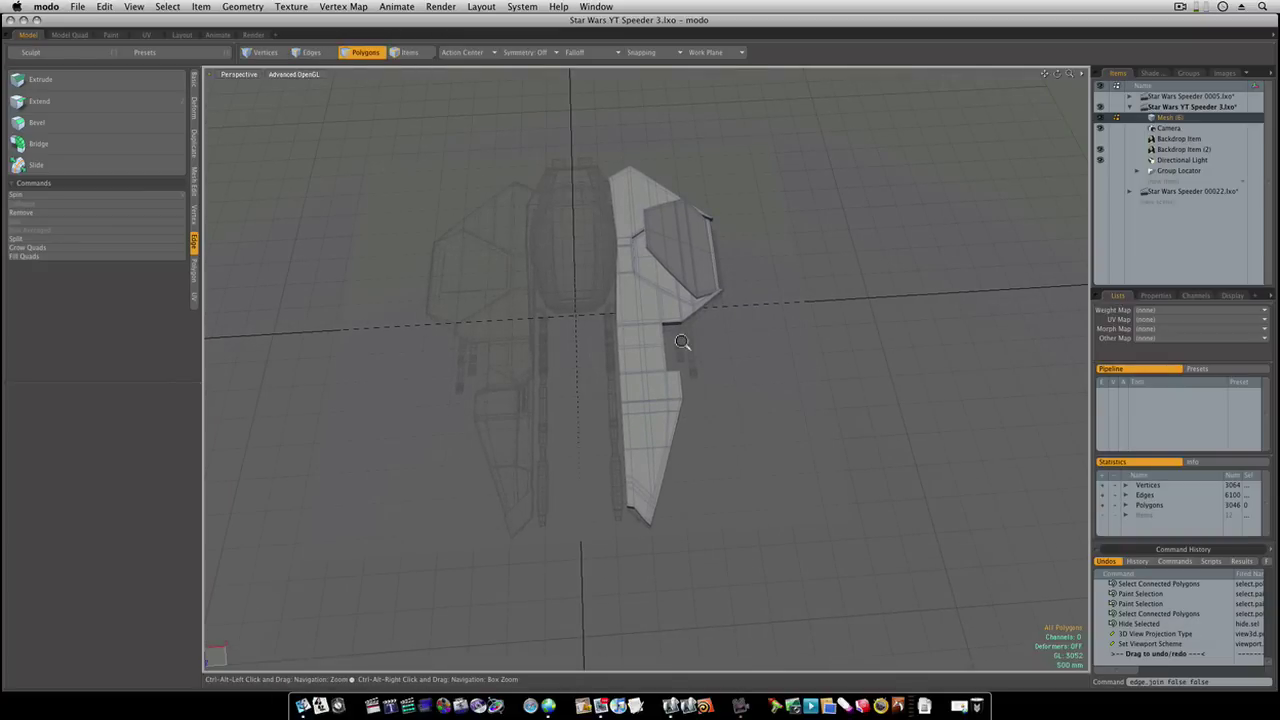
left_click(67, 36)
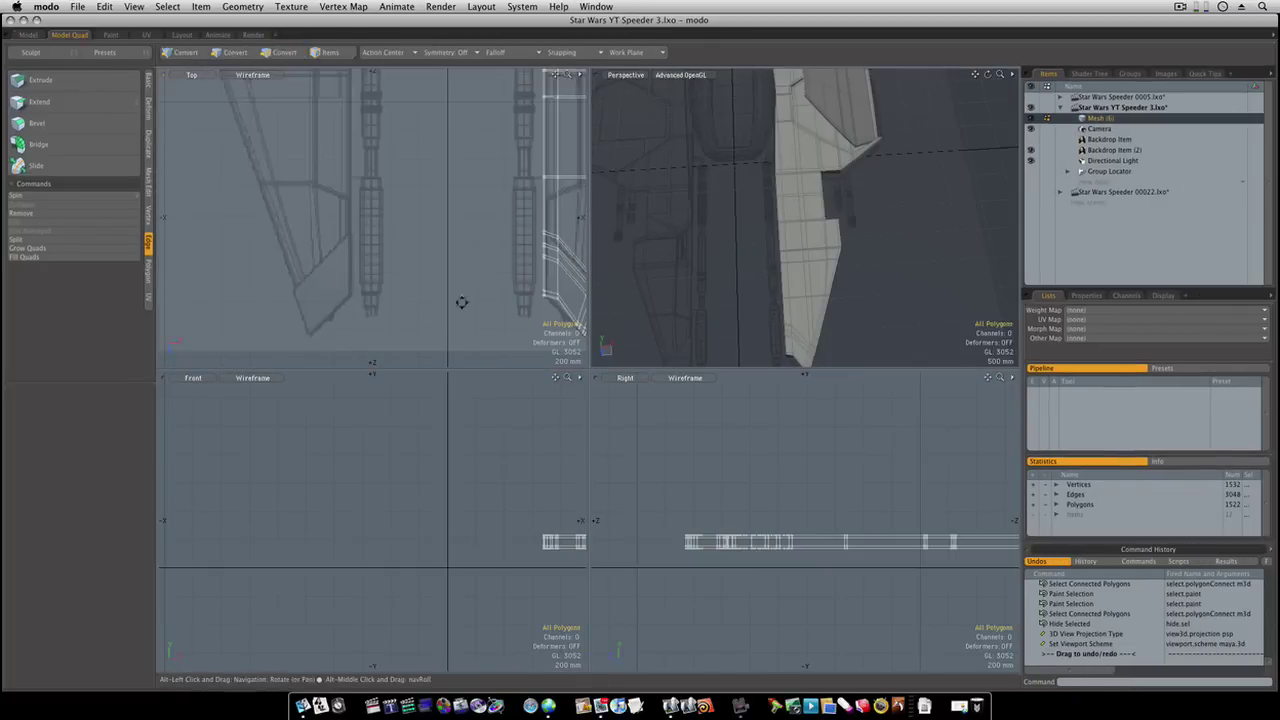
left_click_drag(463, 300, 335, 298, "alt+shift")
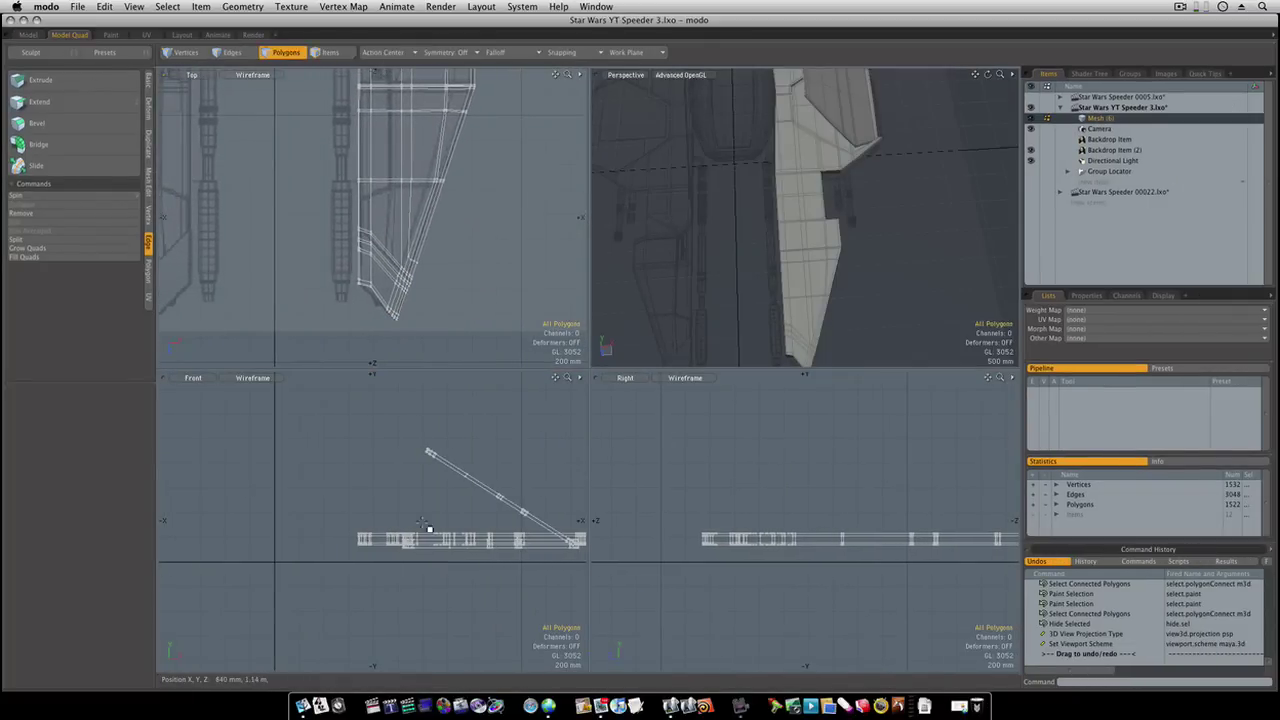
mouse_move(428, 527)
left_mouse_down("ctrl+alt")
mouse_move(346, 520)
mouse_move(491, 514)
mouse_move(417, 521)
mouse_move(429, 517)
left_mouse_up("ctrl+alt")
Create a 24-sided Z-axis cylinder with a 70 mm radius over the reference cannon beside the wing, at X 540 mm, Y 210 mm
left_click(148, 81)
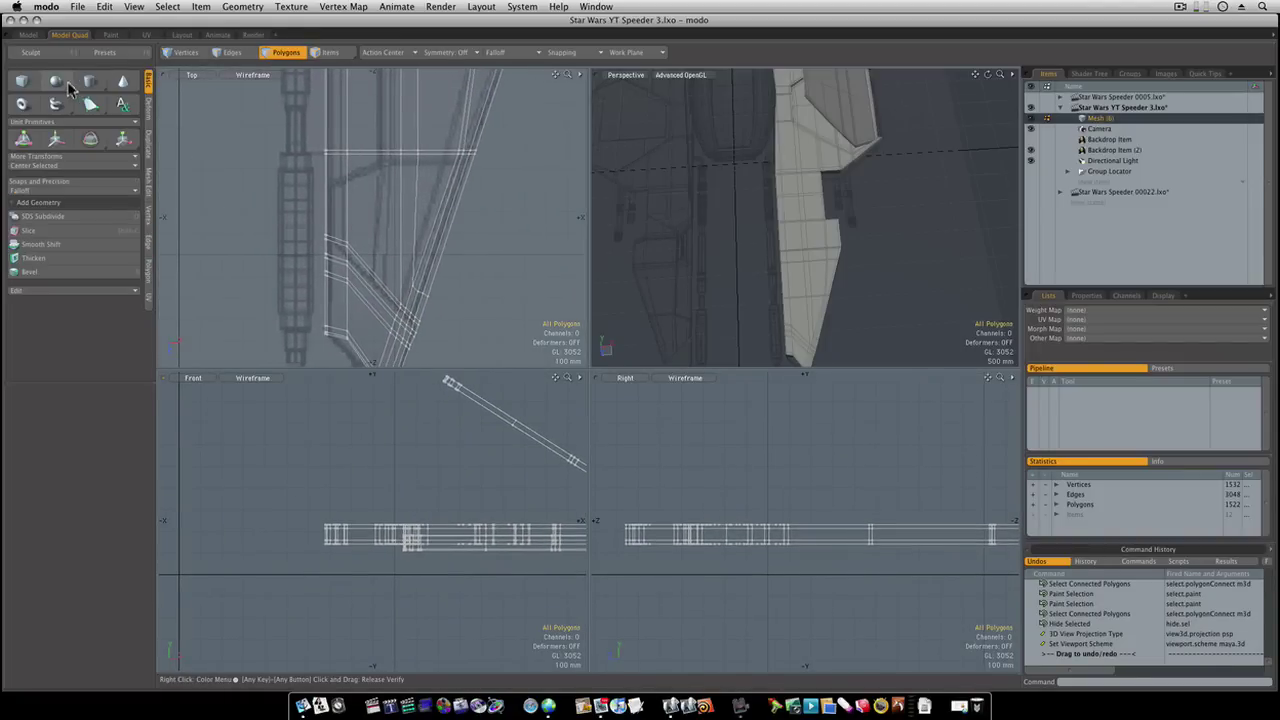
left_click(90, 81)
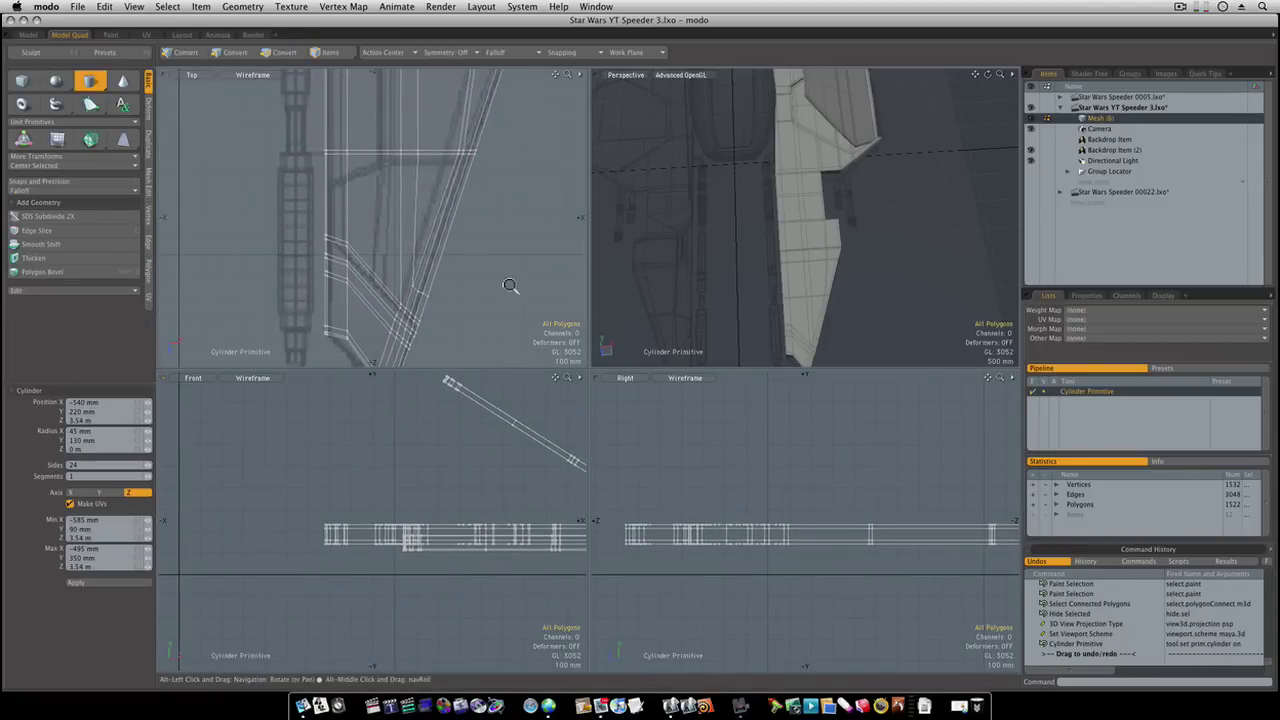
left_click_drag(514, 286, 452, 287, "ctrl+alt")
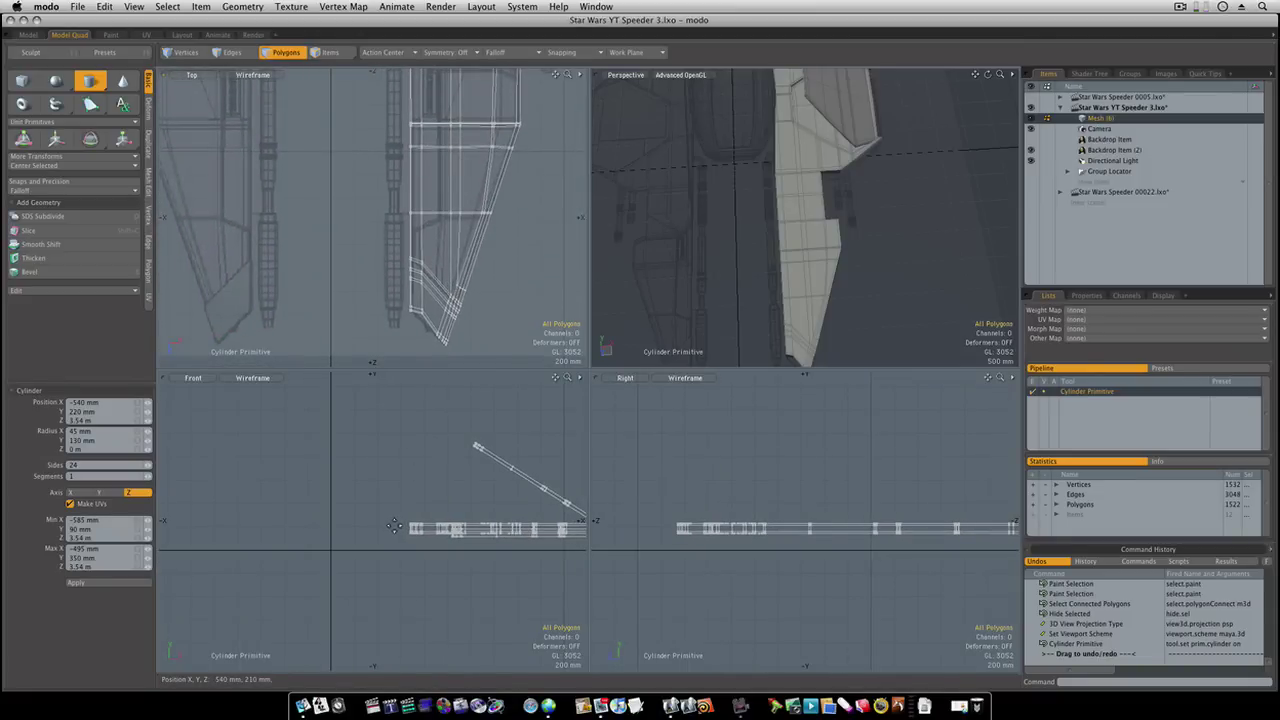
key("ctrl")
left_click(771, 265, "ctrl")
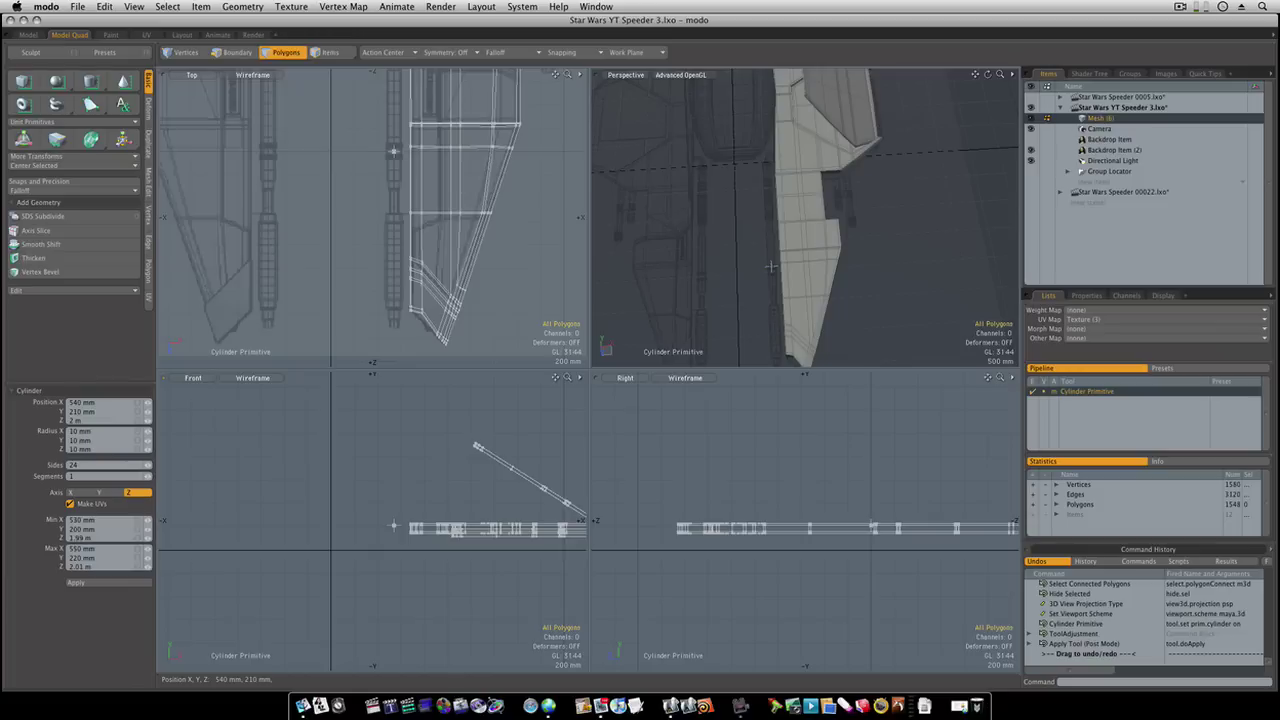
left_click_drag(776, 266, 779, 266, "ctrl")
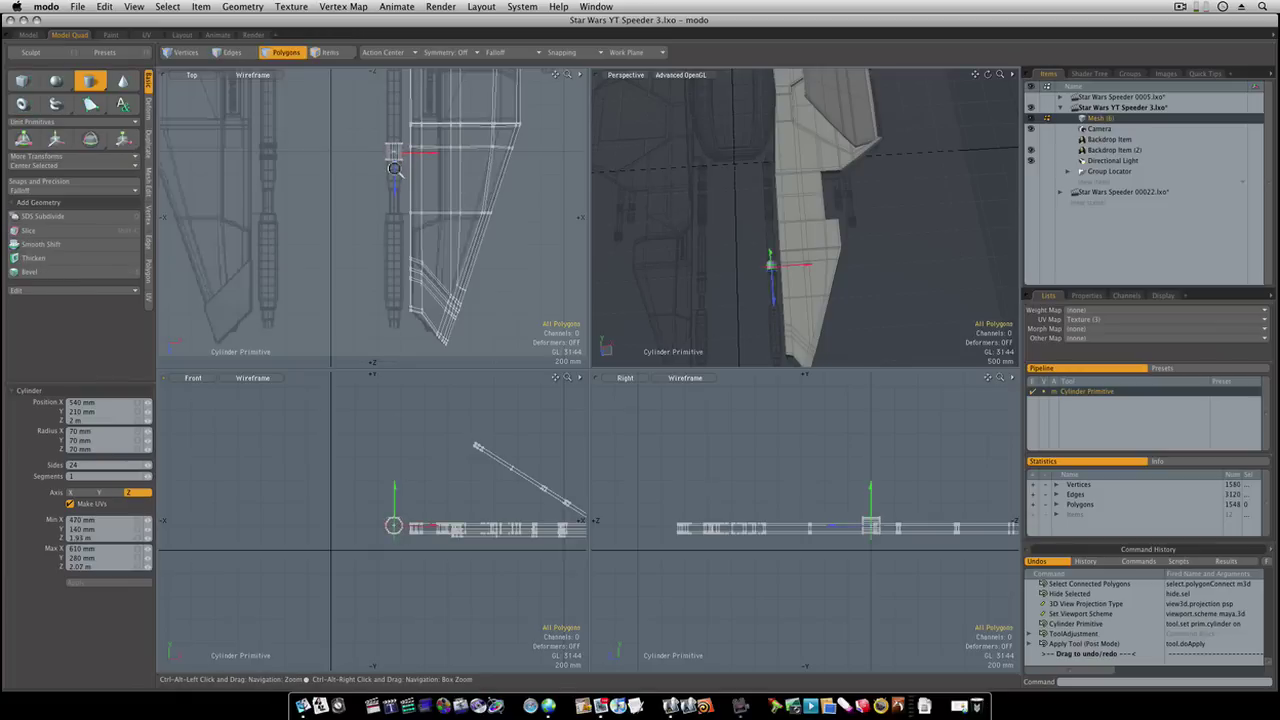
Move the cylinder along Z to the rear tip of the reference cannon, at about 3.59 m
left_click_drag(394, 169, 469, 206, "ctrl+alt")
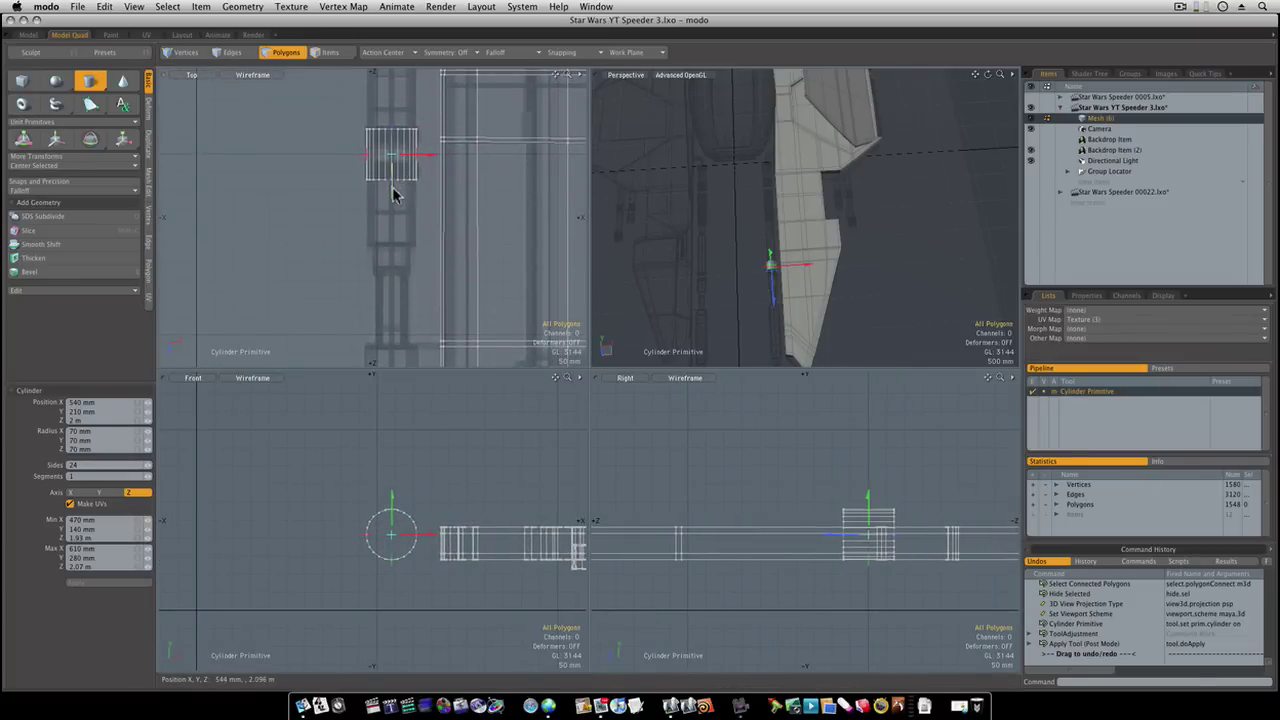
left_click_drag(391, 190, 392, 335)
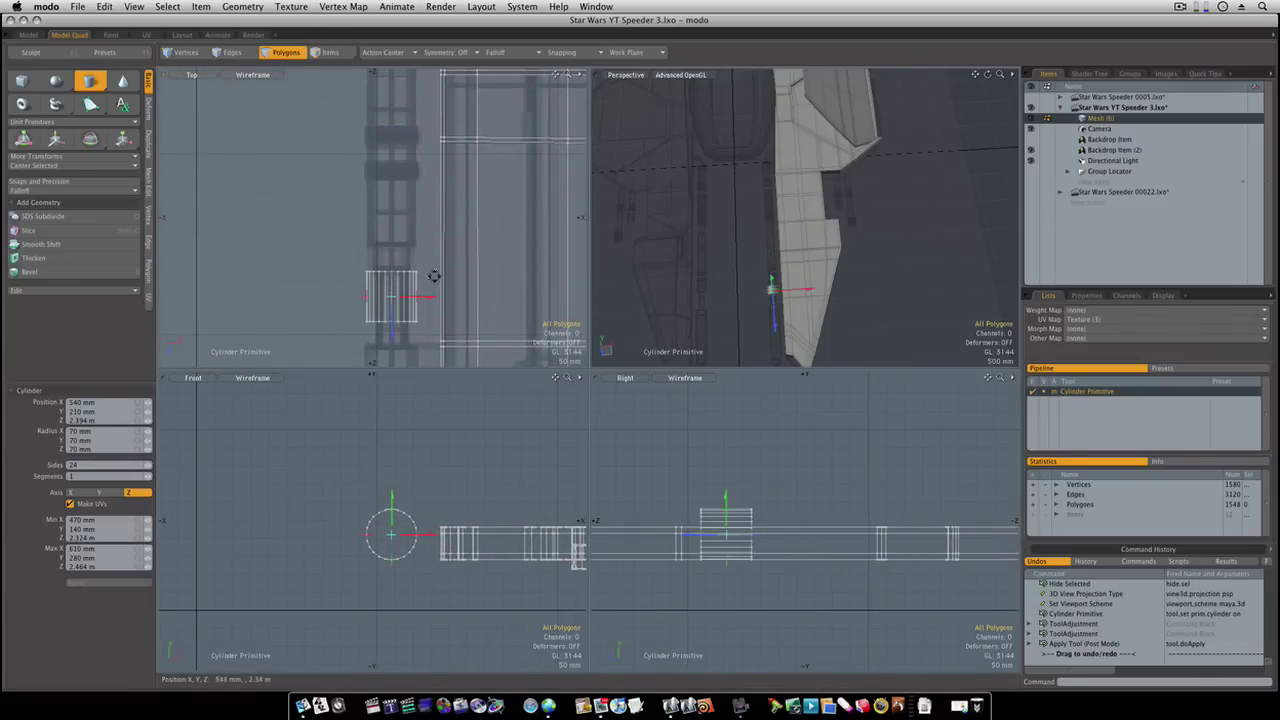
left_click_drag(429, 245, 380, 272, "alt")
mouse_move(418, 297)
left_mouse_down("ctrl+alt")
mouse_move(307, 287)
mouse_move(394, 170)
mouse_move(396, 300)
left_mouse_up("ctrl+alt")
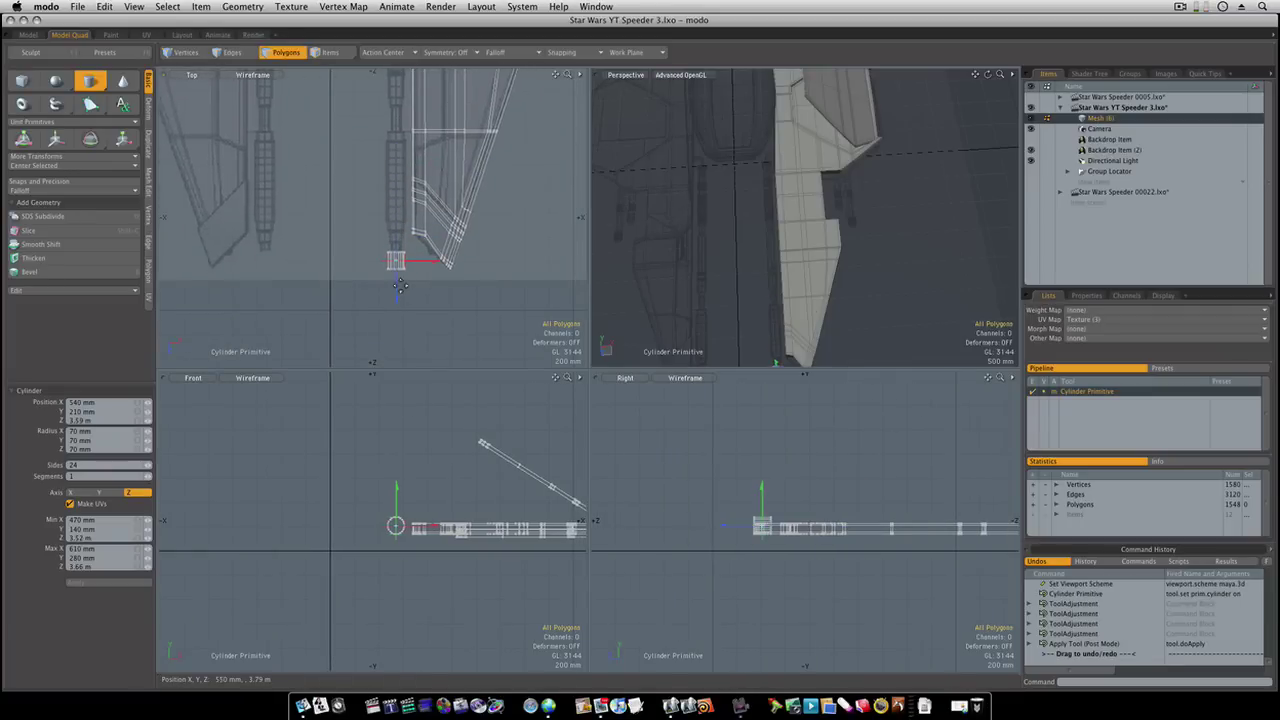
left_click_drag(400, 278, 495, 273, "ctrl+alt")
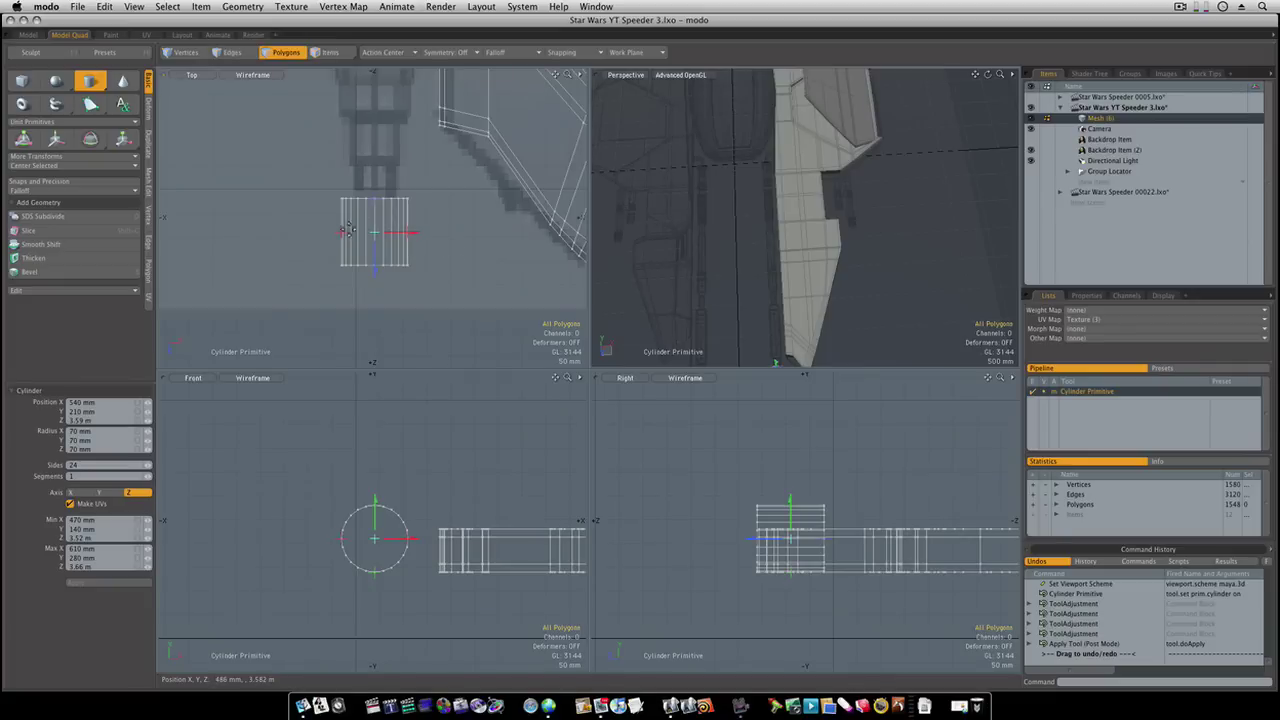
Resize the cylinder to radii of about 42, 40 and 29 mm and place it against the cannon's rear tip at Z 3.485 m
left_click_drag(341, 233, 376, 215)
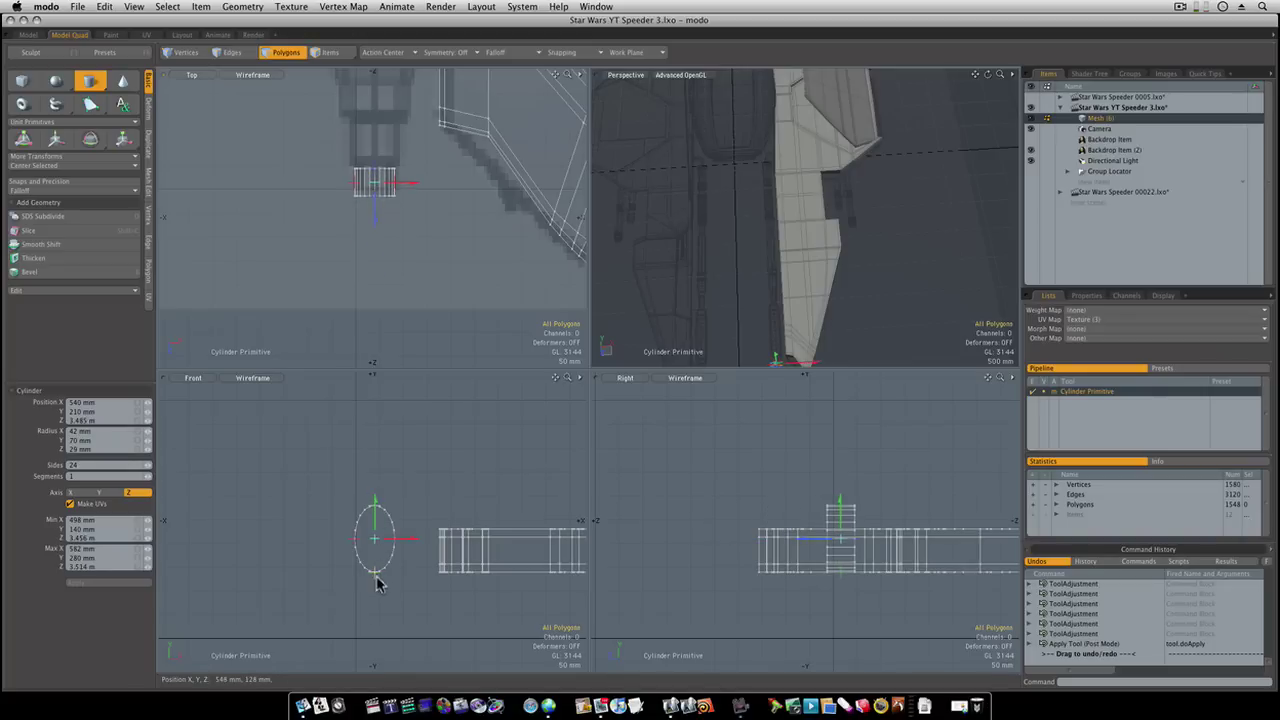
left_click_drag(375, 513, 375, 520)
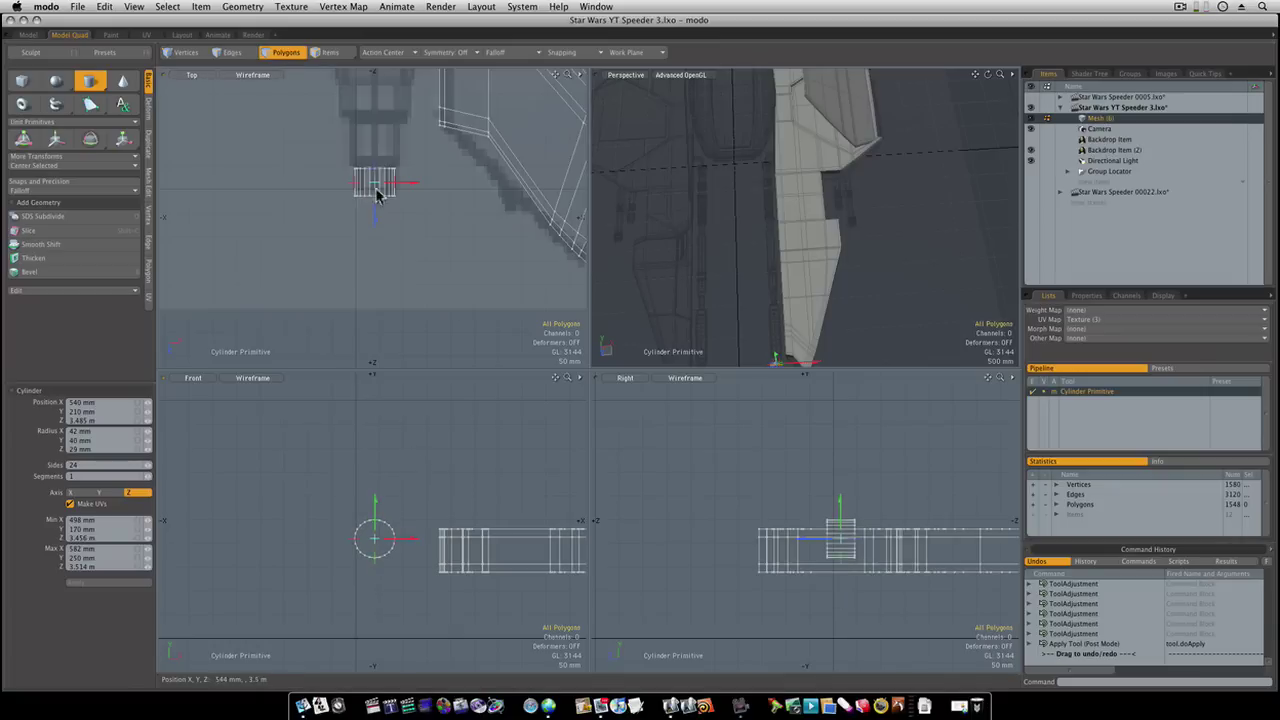
left_click_drag(377, 193, 377, 321, "alt+shift")
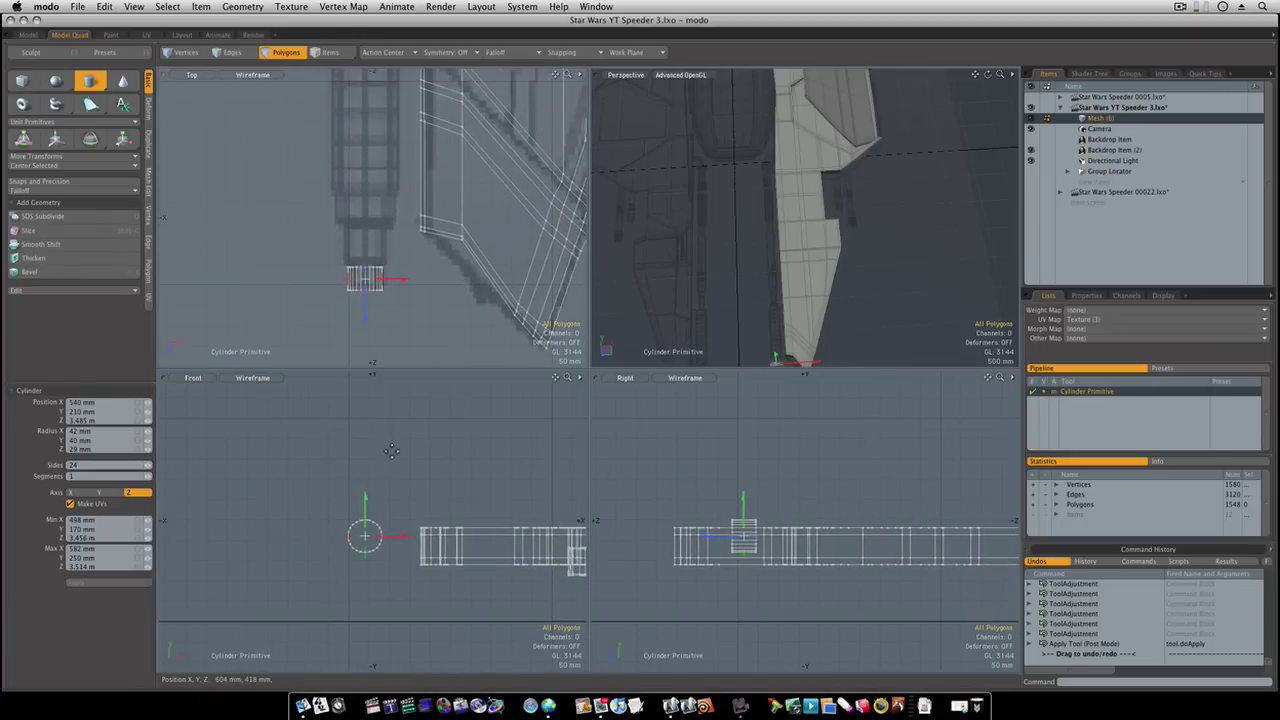
key("space")
Change the front view to Back and select only the cylinder's end cap polygon that faces the rest of the cannon
left_click(190, 377)
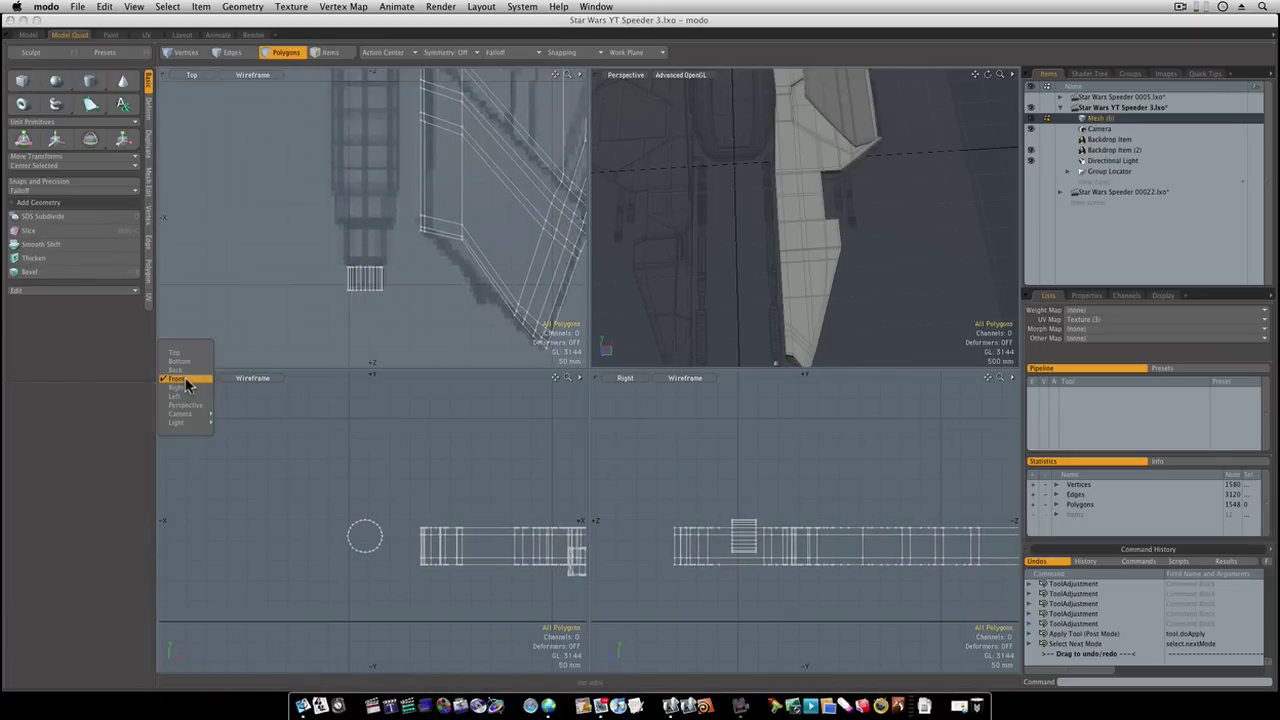
left_click(205, 398)
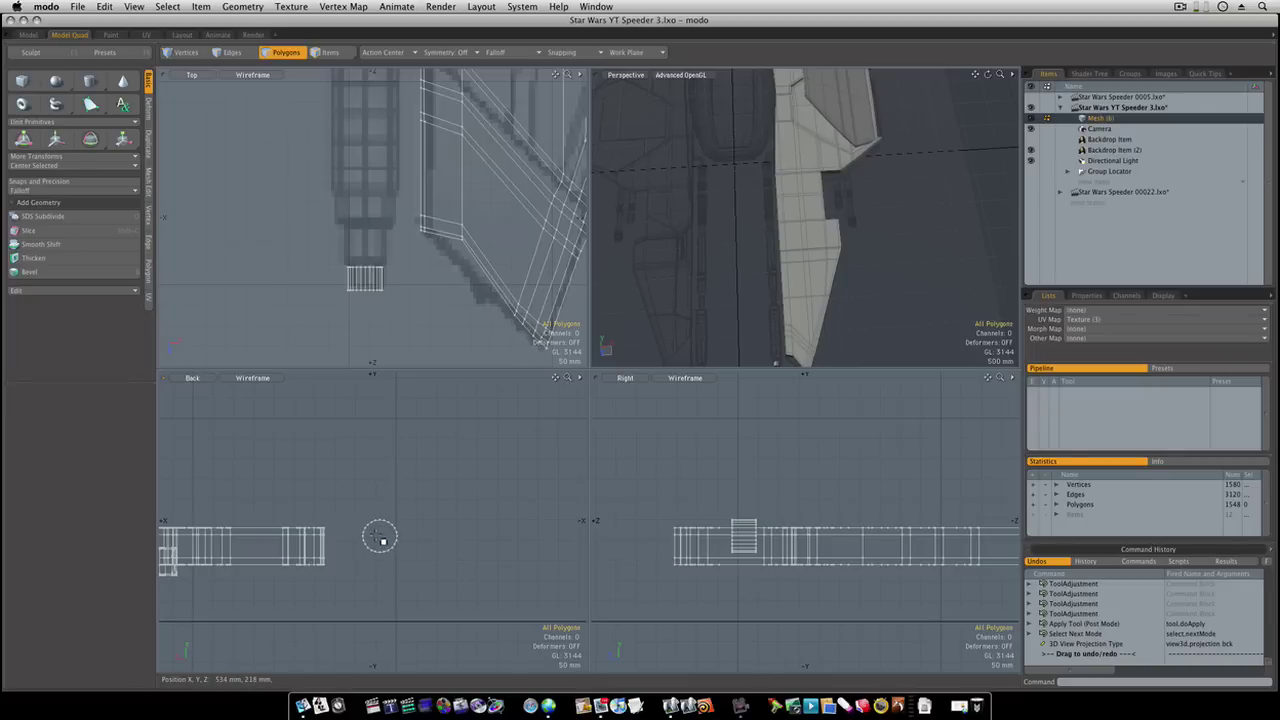
left_click_drag(393, 513, 371, 562)
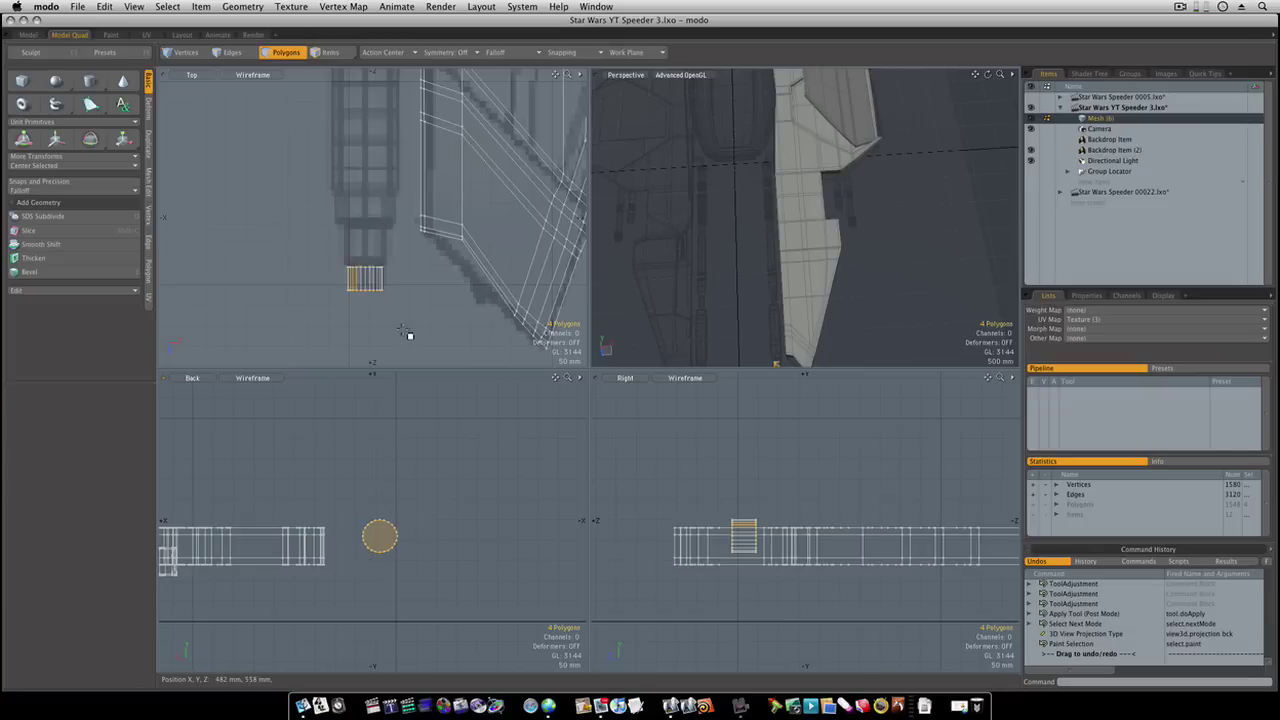
mouse_move(371, 301)
right_mouse_down()
mouse_move(357, 279)
mouse_move(342, 288)
mouse_move(398, 312)
right_mouse_up()
left_click_drag(370, 298, 313, 309, "ctrl+alt")
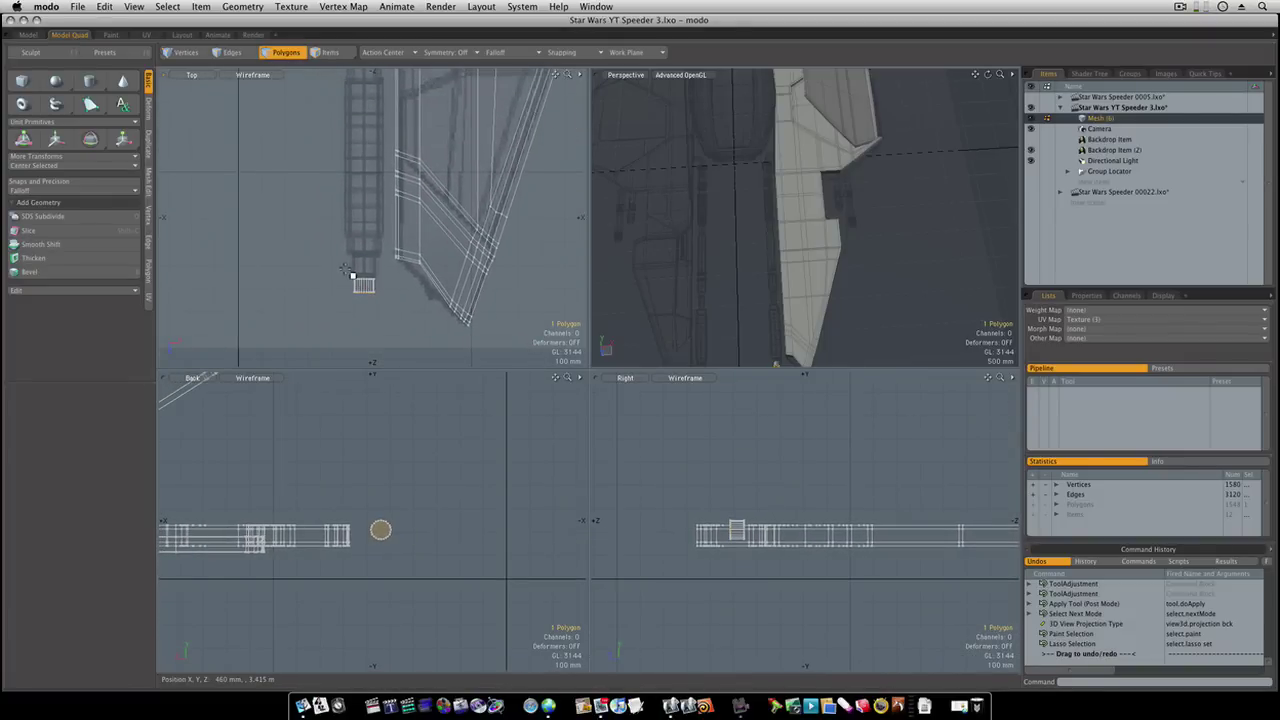
right_click_drag(386, 288, 384, 290)
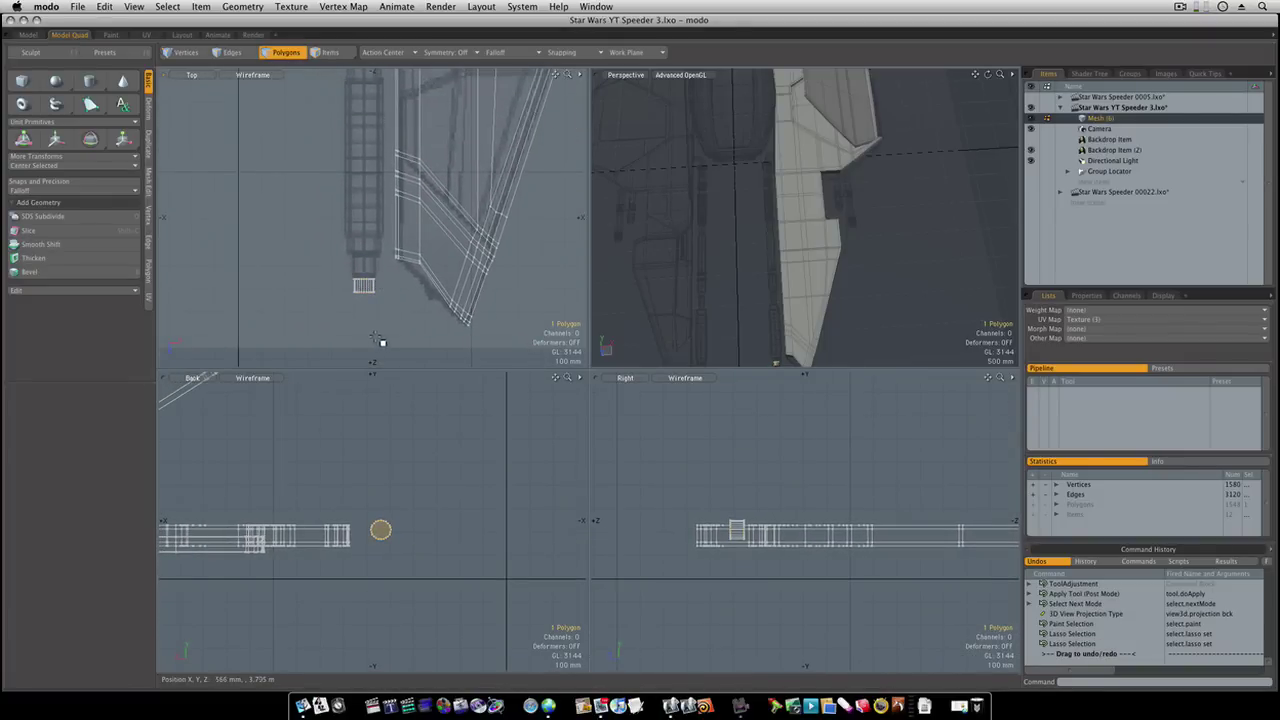
mouse_move(400, 312)
left_mouse_down("ctrl+alt")
mouse_move(463, 286)
mouse_move(418, 299)
left_mouse_up("ctrl+alt")
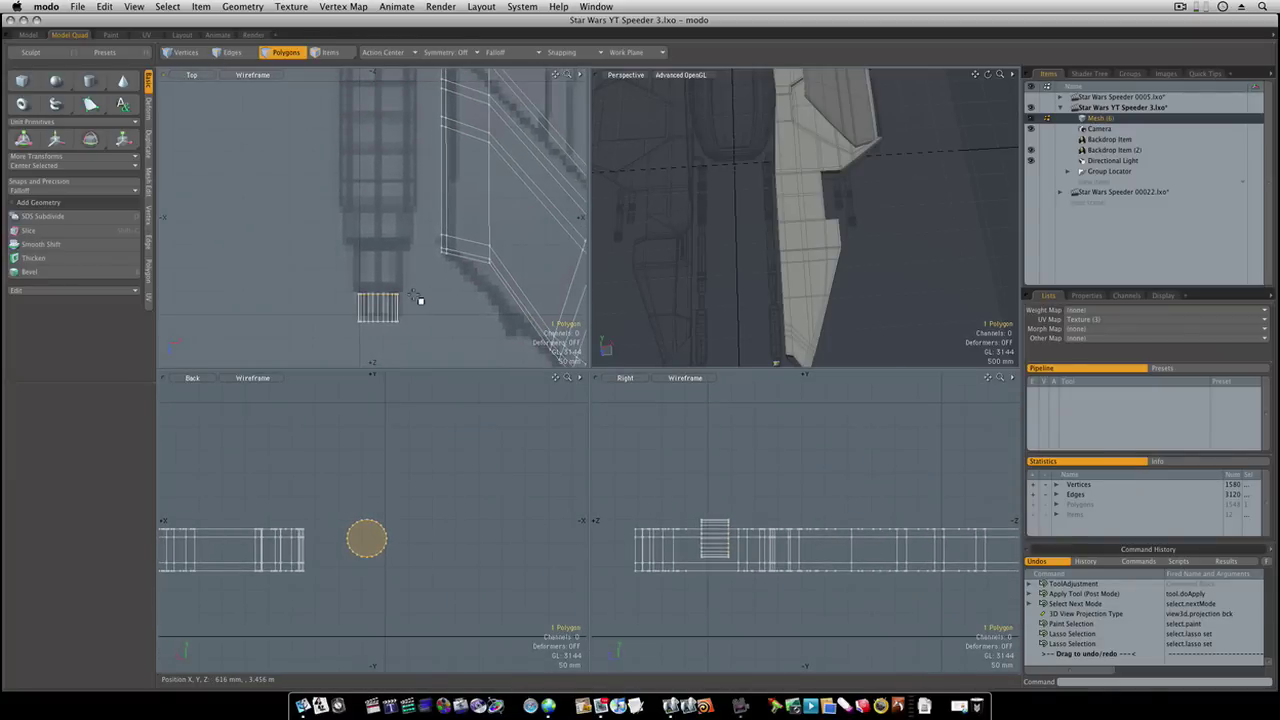
Bevel the end cap outward by about 13.2 mm and extrude it to the next step of the reference cannon
key("b")
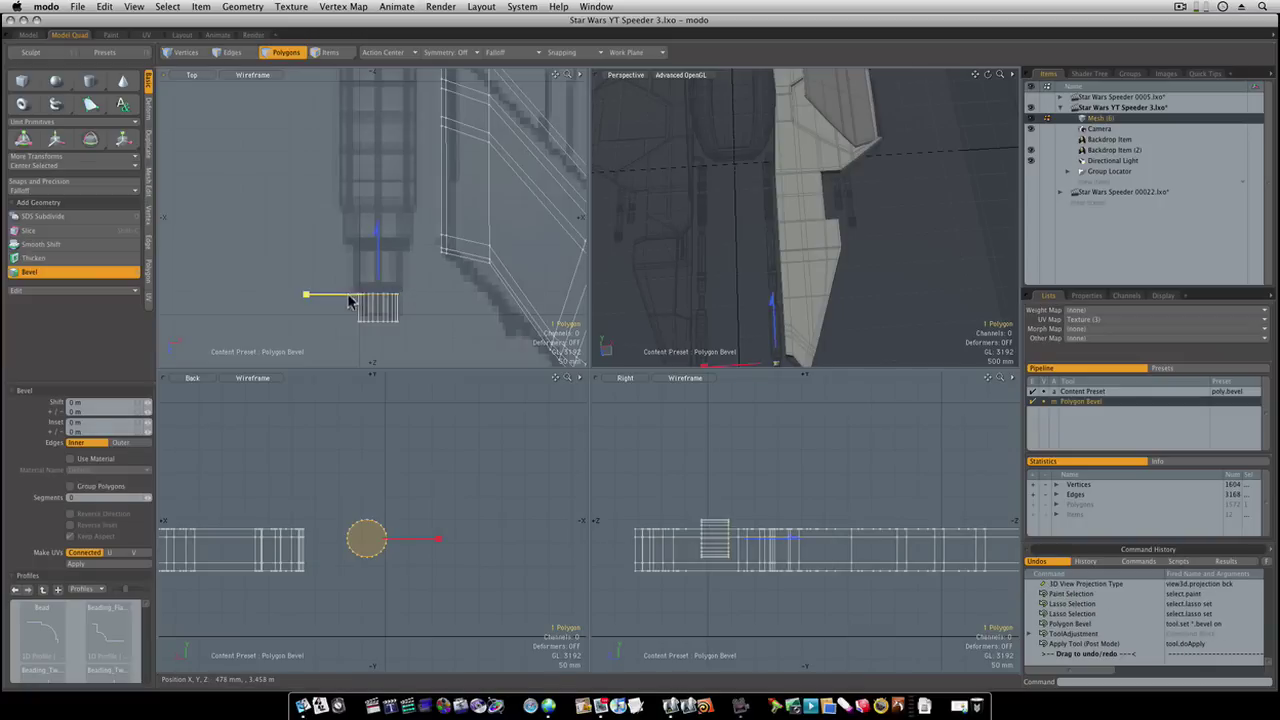
left_click_drag(350, 302, 346, 302)
left_click(372, 271)
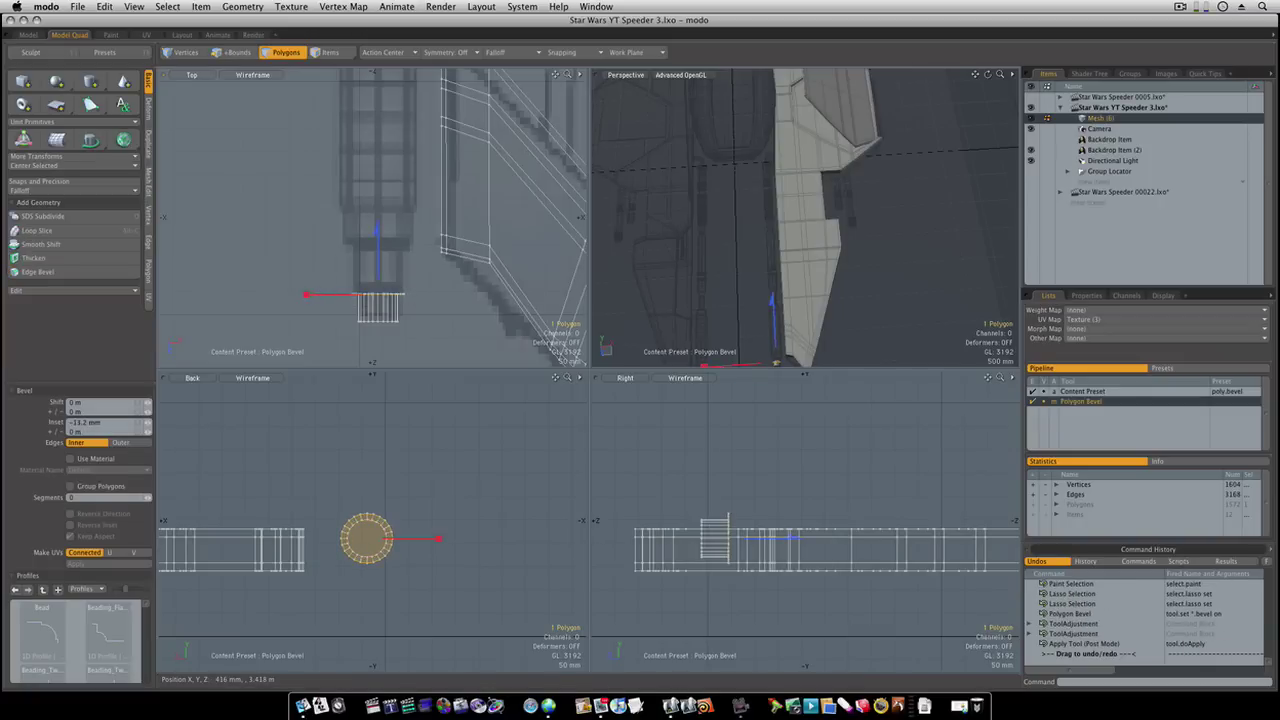
left_click_drag(376, 245, 376, 199)
left_click(346, 233)
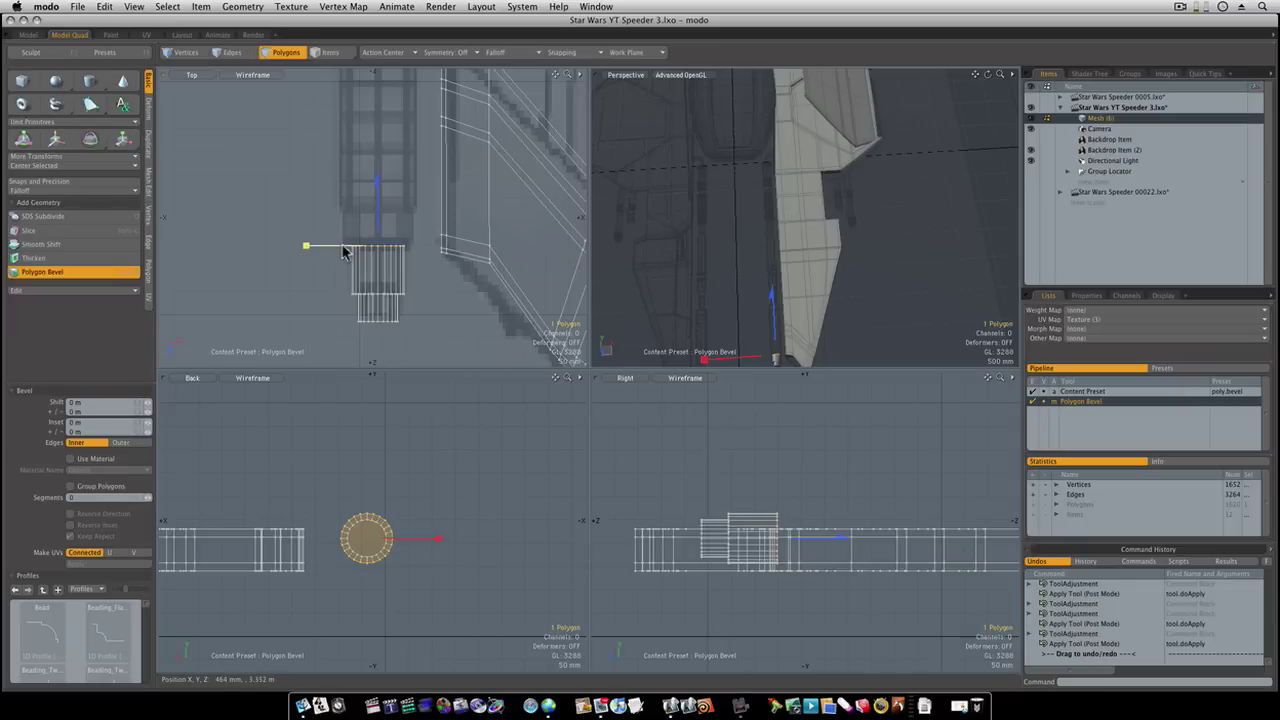
Widen the end cap with another bevel and extrude a long cannon section of about 674 mm
left_click_drag(343, 248, 376, 148)
left_click(375, 207)
left_click(332, 185, "shift")
left_click_drag(377, 204, 370, 137, "ctrl+alt")
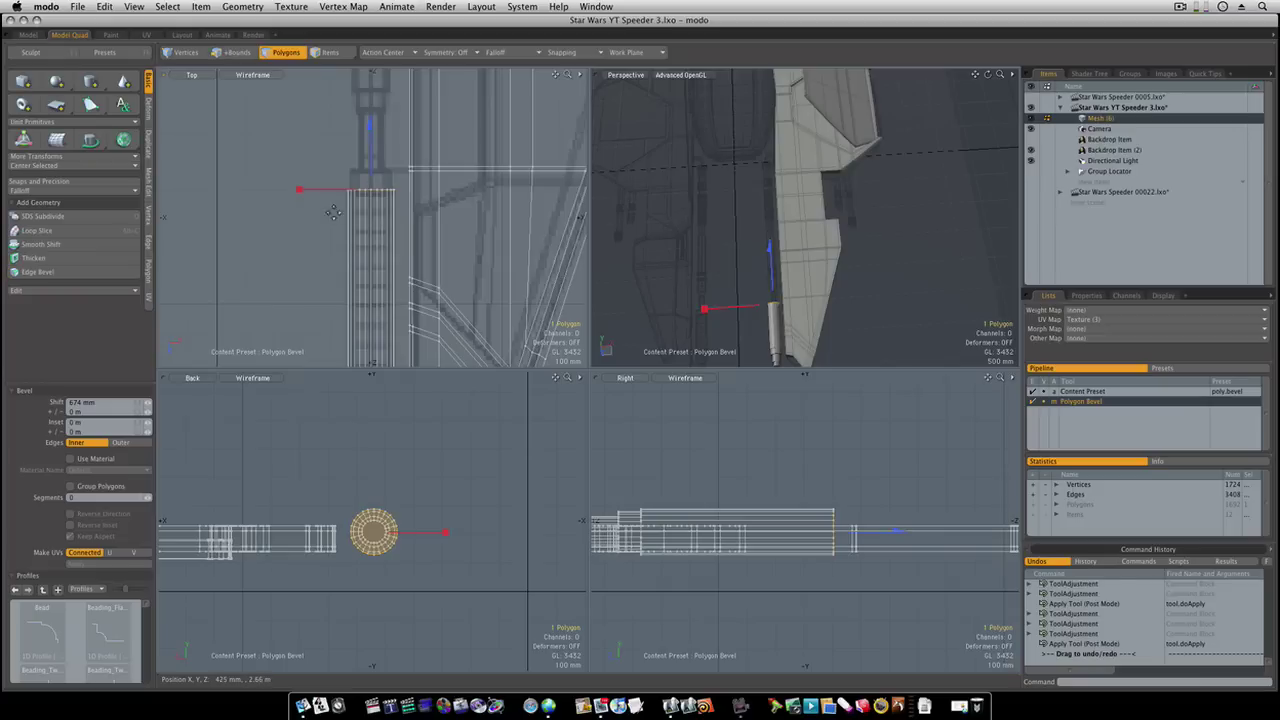
Inset the end cap and extrude a short, narrower collar matching the reference cannon
left_click(336, 209, "shift")
left_click_drag(299, 189, 319, 172)
left_click(350, 179, "shift")
Inset the end cap further and extrude a thin neck of about 195 mm
left_click(328, 160)
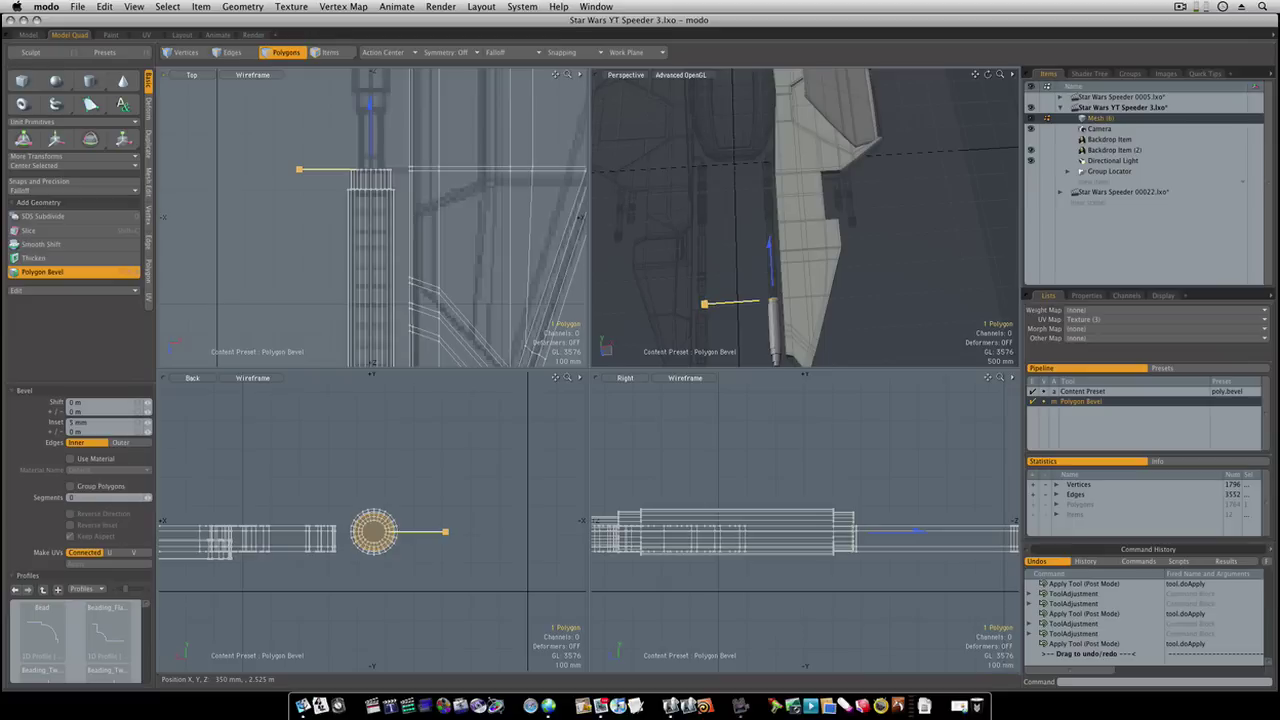
left_click(355, 170, "shift")
left_click_drag(372, 156, 372, 101)
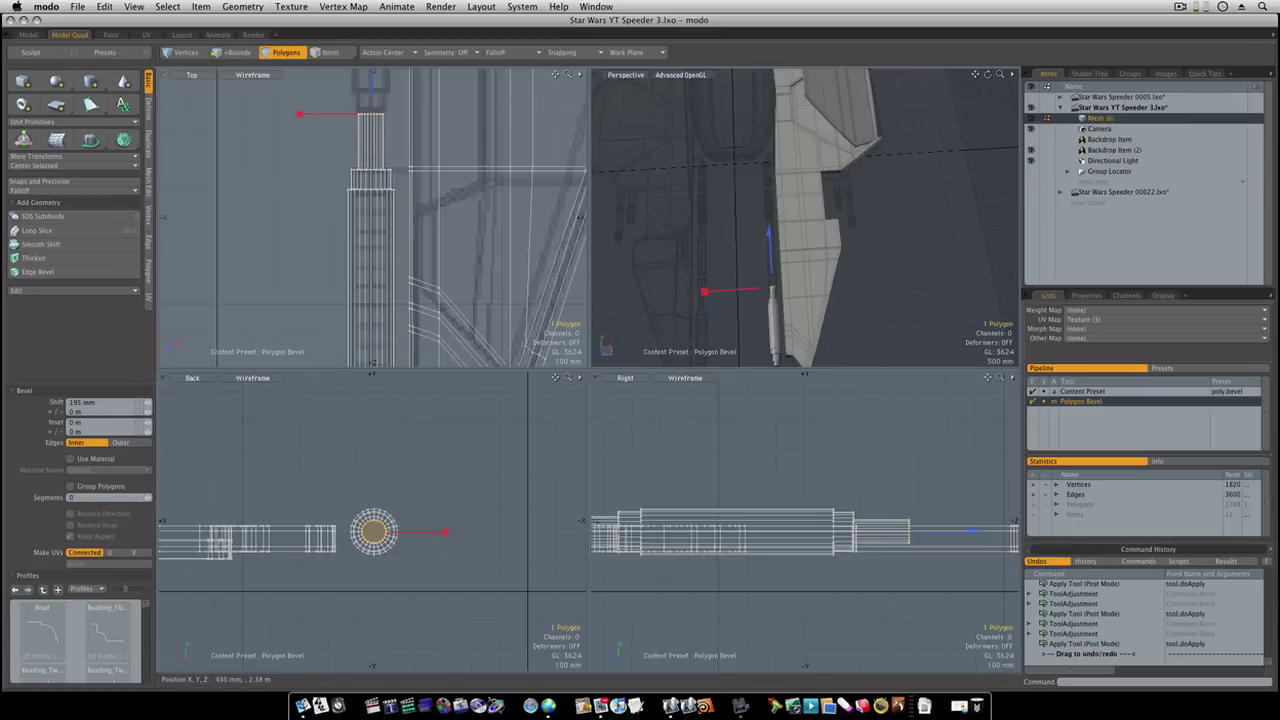
left_click(343, 120)
Bevel the end cap outward beyond the thin neck and extrude the next long, wider section up to the following joint
left_click(340, 112, "shift")
left_click_drag(372, 93, 306, 354)
left_click(286, 111, "shift")
left_click(318, 227, "shift")
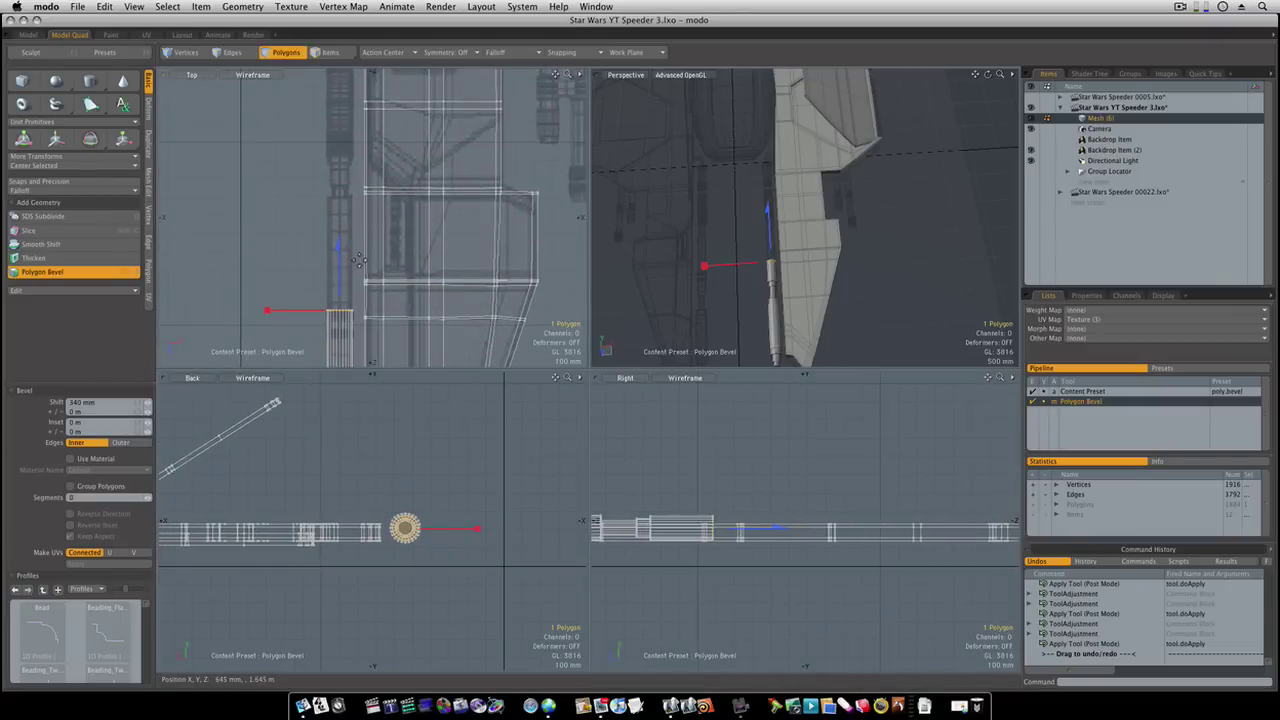
left_click_drag(340, 265, 340, 151)
left_click(317, 153, "shift")
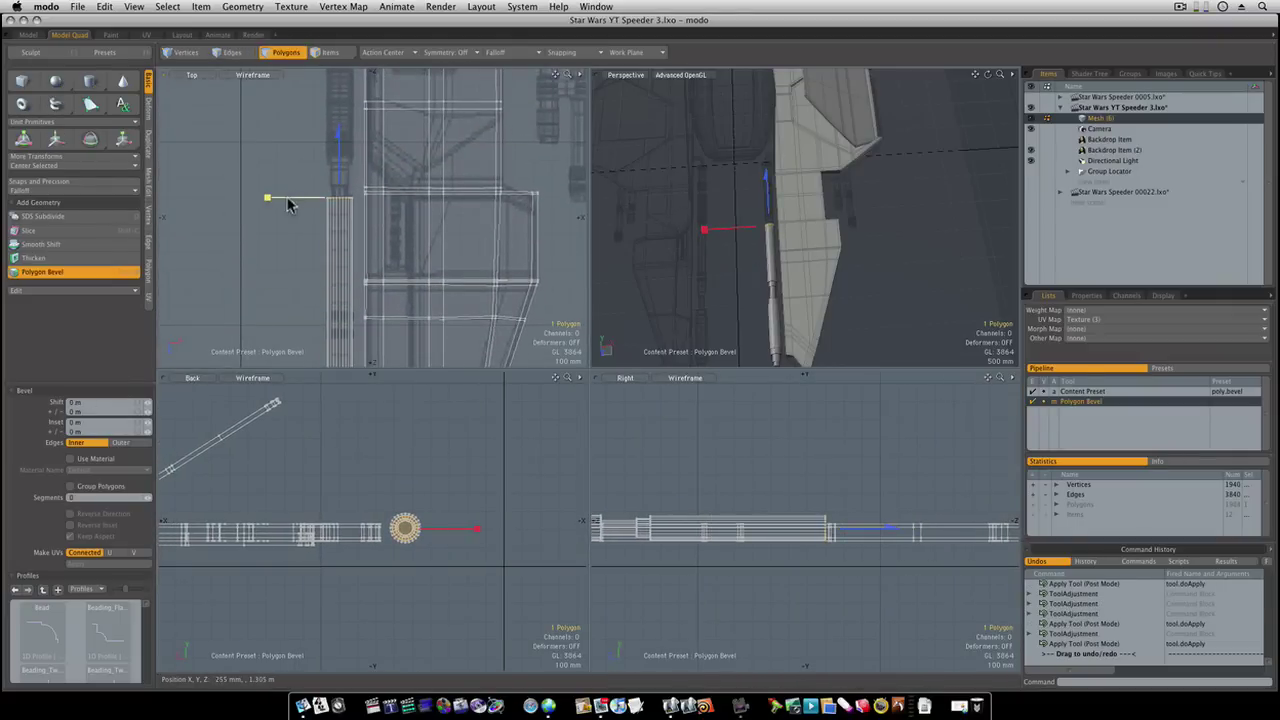
Inset the end cap at the joint and extrude a short narrow neck followed by a slightly wider section
left_click_drag(268, 198, 336, 155)
left_click(333, 186)
left_click(338, 173, "shift")
left_click(323, 172)
scroll(329, 160, "up", 5)
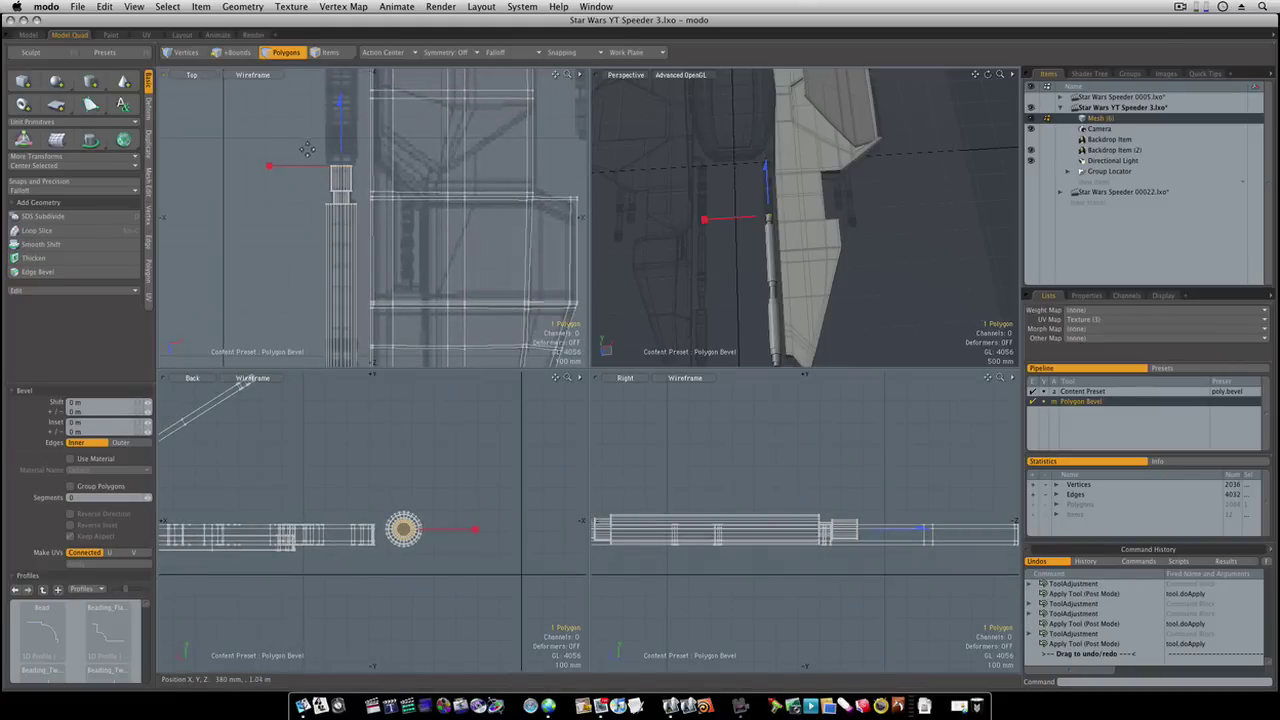
Widen the end cap with Polygon Bevel and extrude a long cannon section of about 1.045 m towards the cockpit
left_click_drag(320, 171, 341, 84)
left_click(318, 155, "shift")
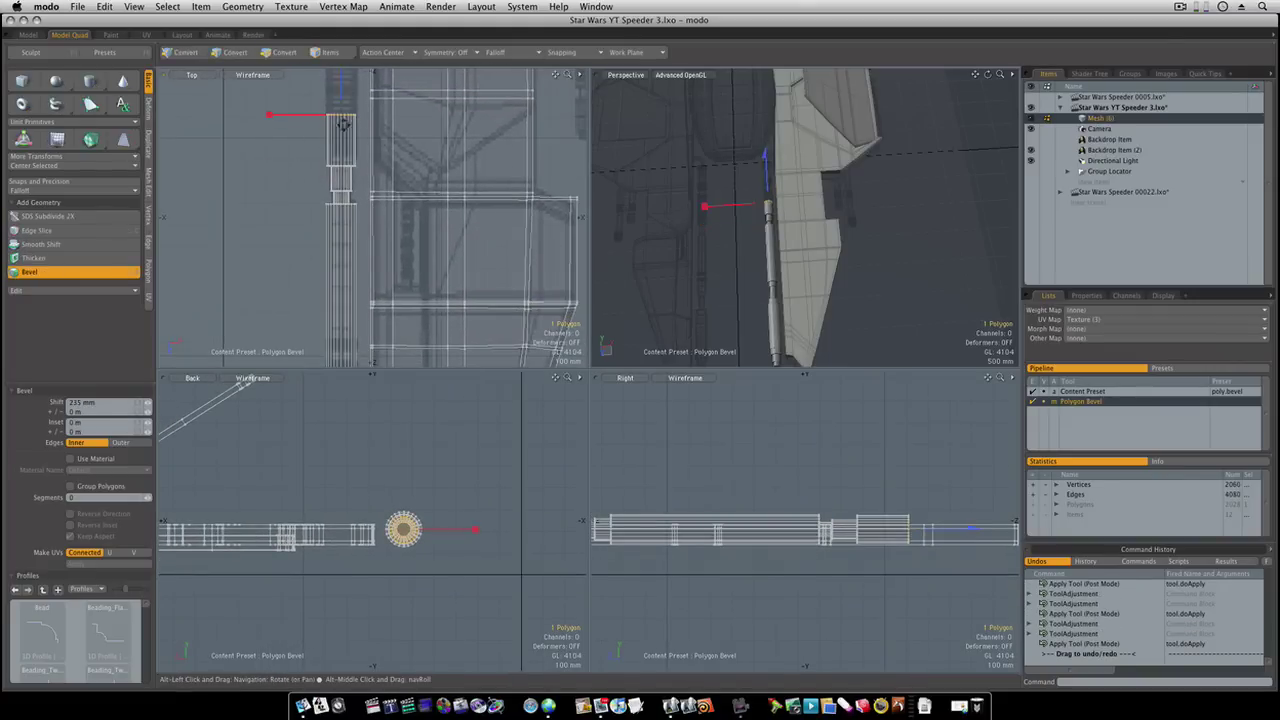
scroll(394, 172, "down", 2)
left_click_drag(394, 172, 381, 335, "alt+shift")
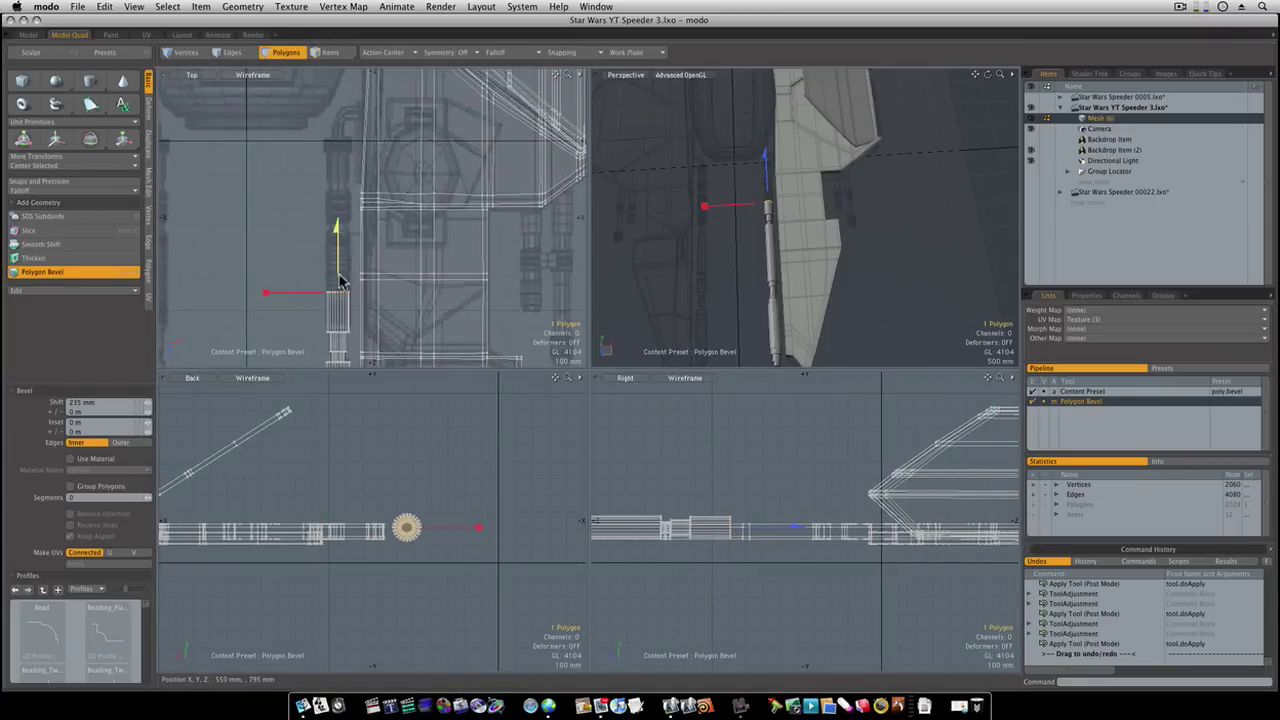
left_click_drag(339, 277, 339, 213)
left_click_drag(338, 160, 338, 86)
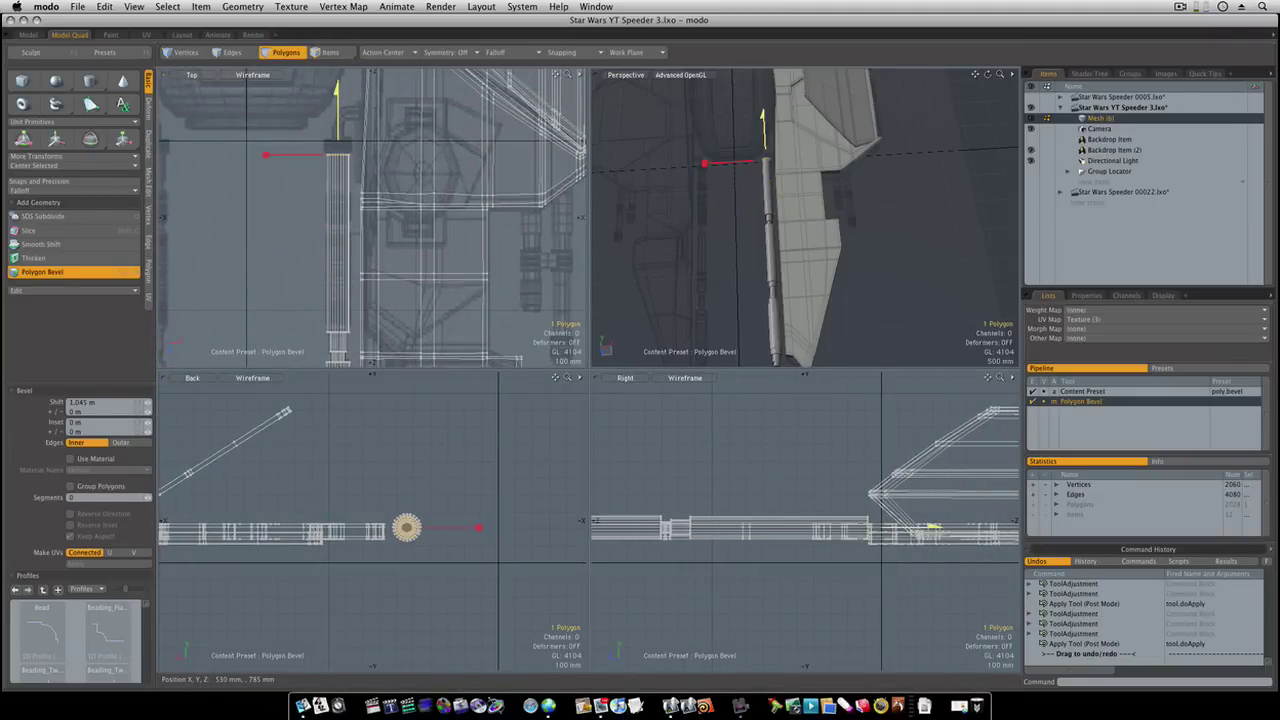
Widen the cannon's front end cap slightly with Polygon Bevel and extrude a short collar of about 65 mm
left_click(338, 141, "shift")
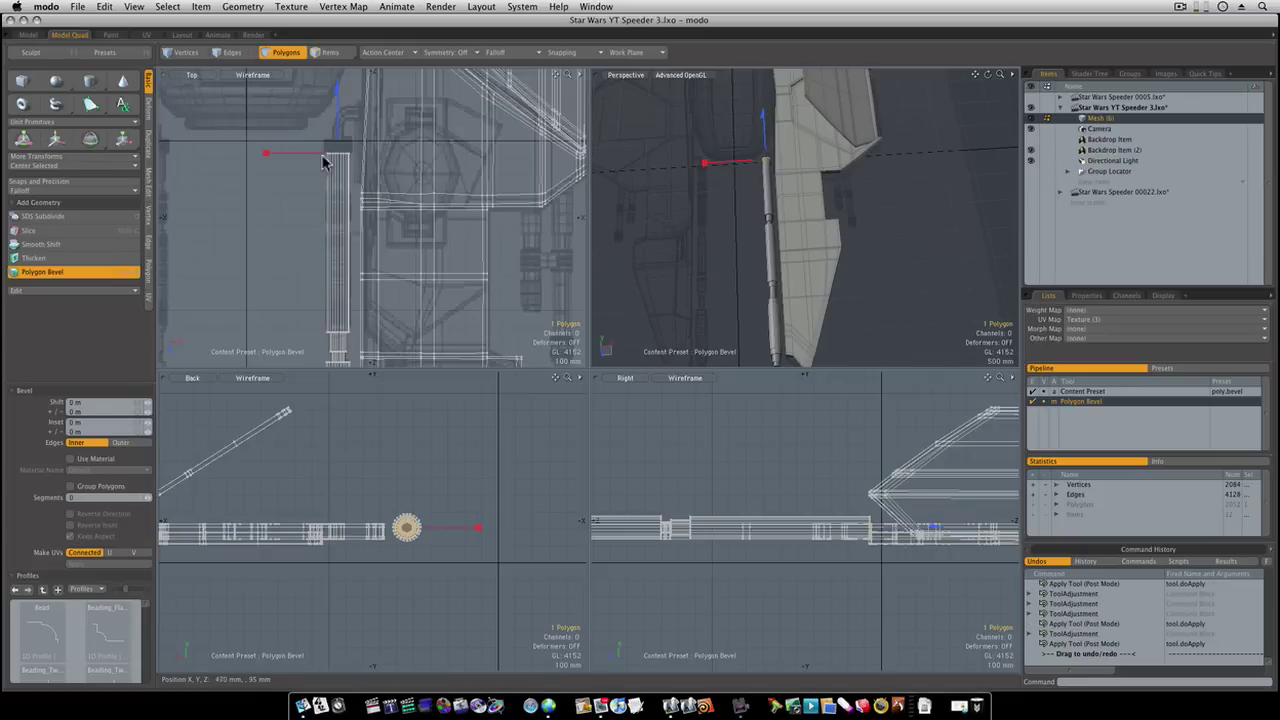
left_click_drag(320, 154, 318, 155)
key("space")
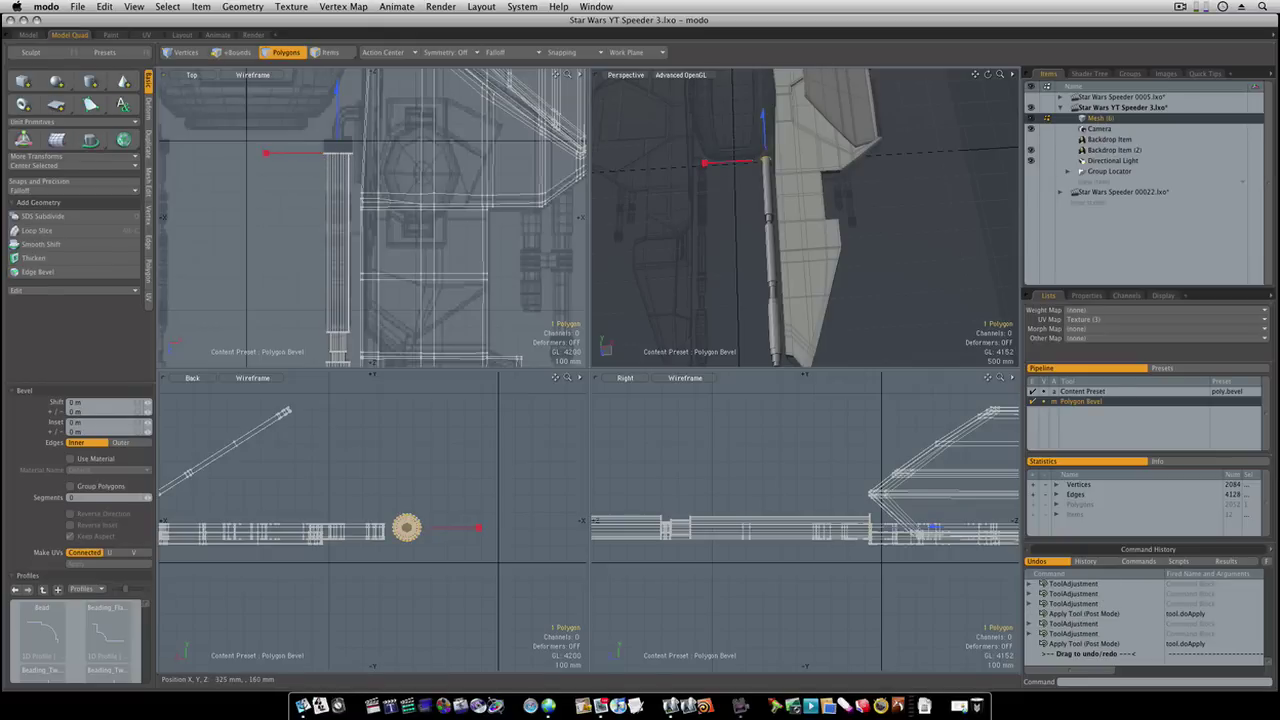
key("b")
left_click_drag(338, 126, 338, 118)
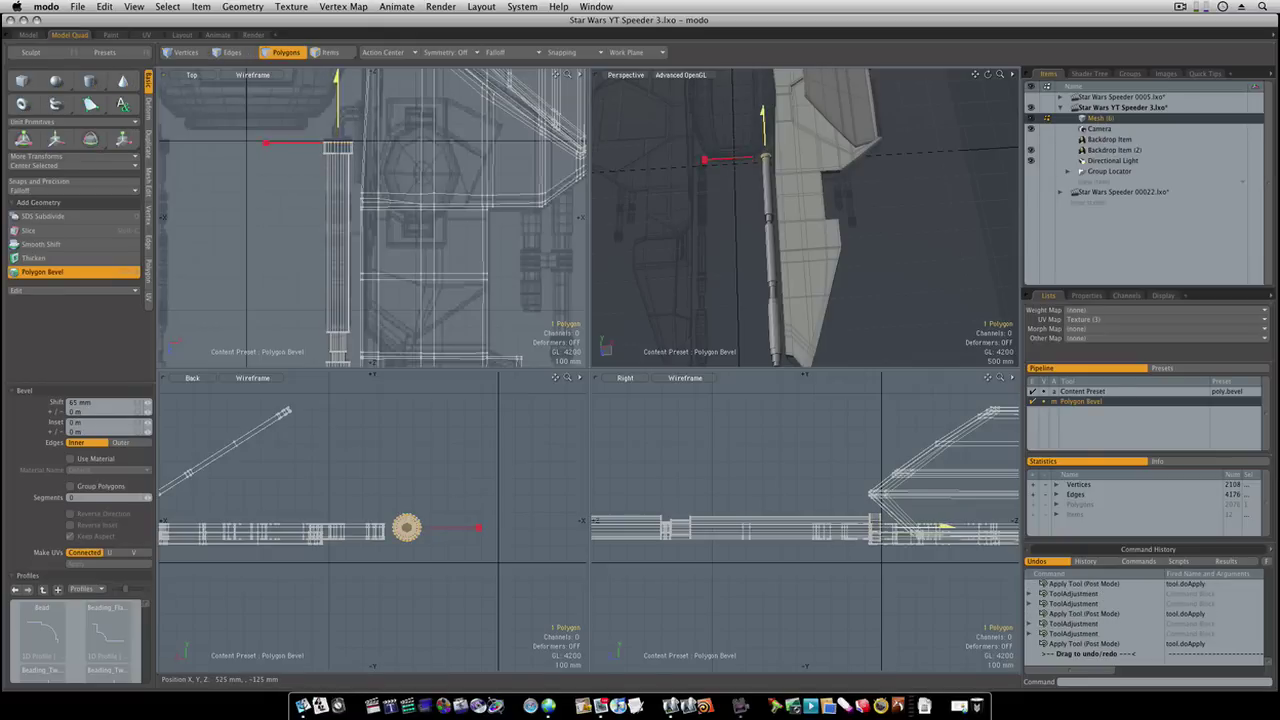
key("space")
Inset the collar's end face and extrude a tip of about 75 mm, tapered with an inset of about 27 mm
key("b")
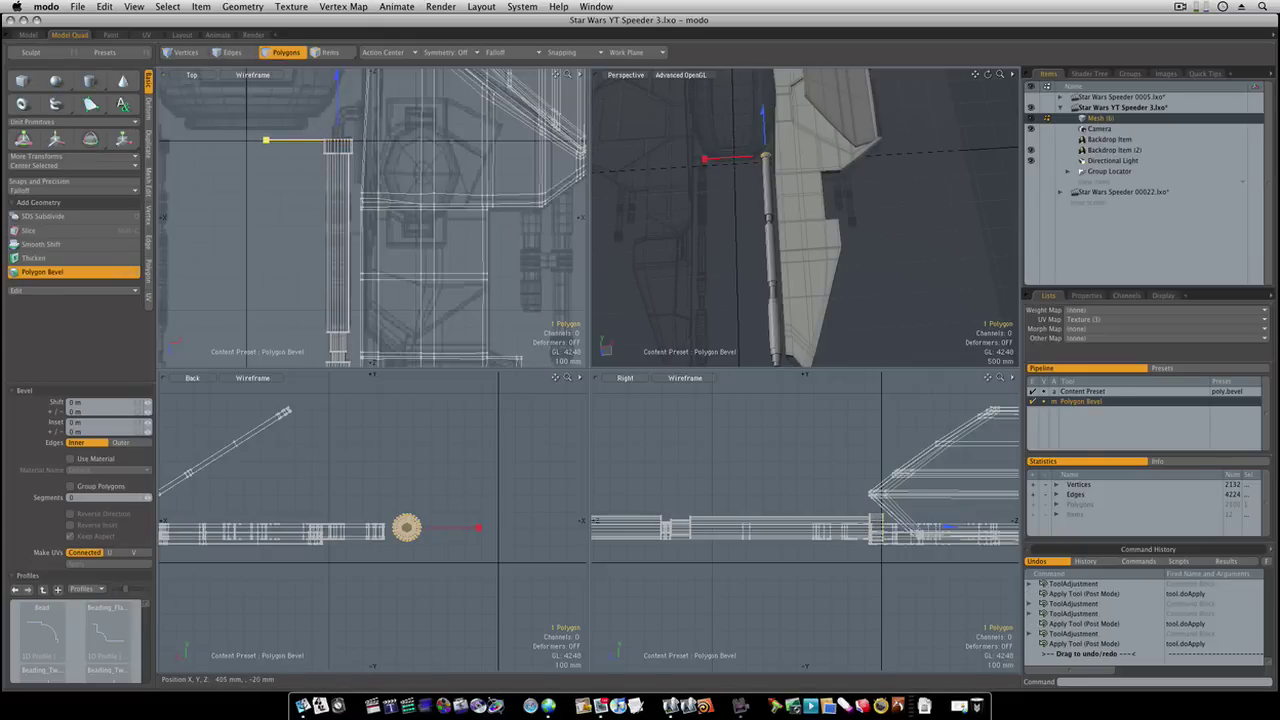
left_click_drag(266, 140, 267, 140)
key("space")
key("b")
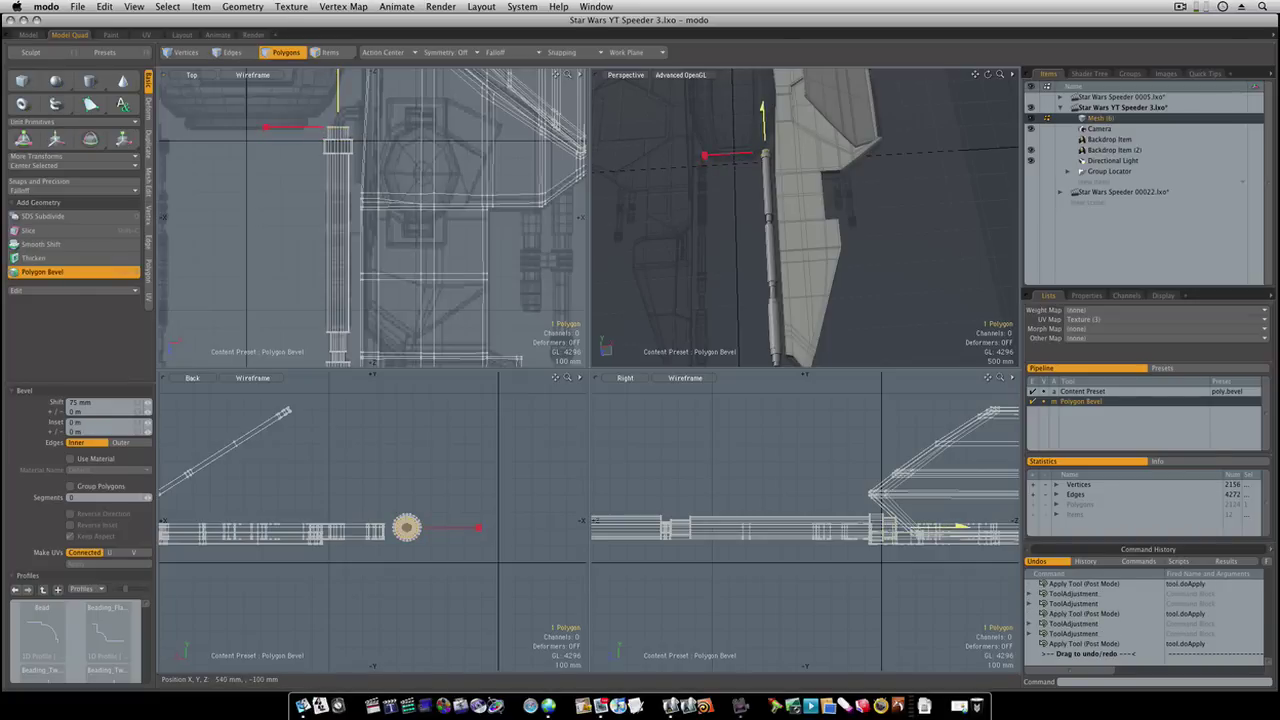
left_click_drag(889, 521, 890, 522)
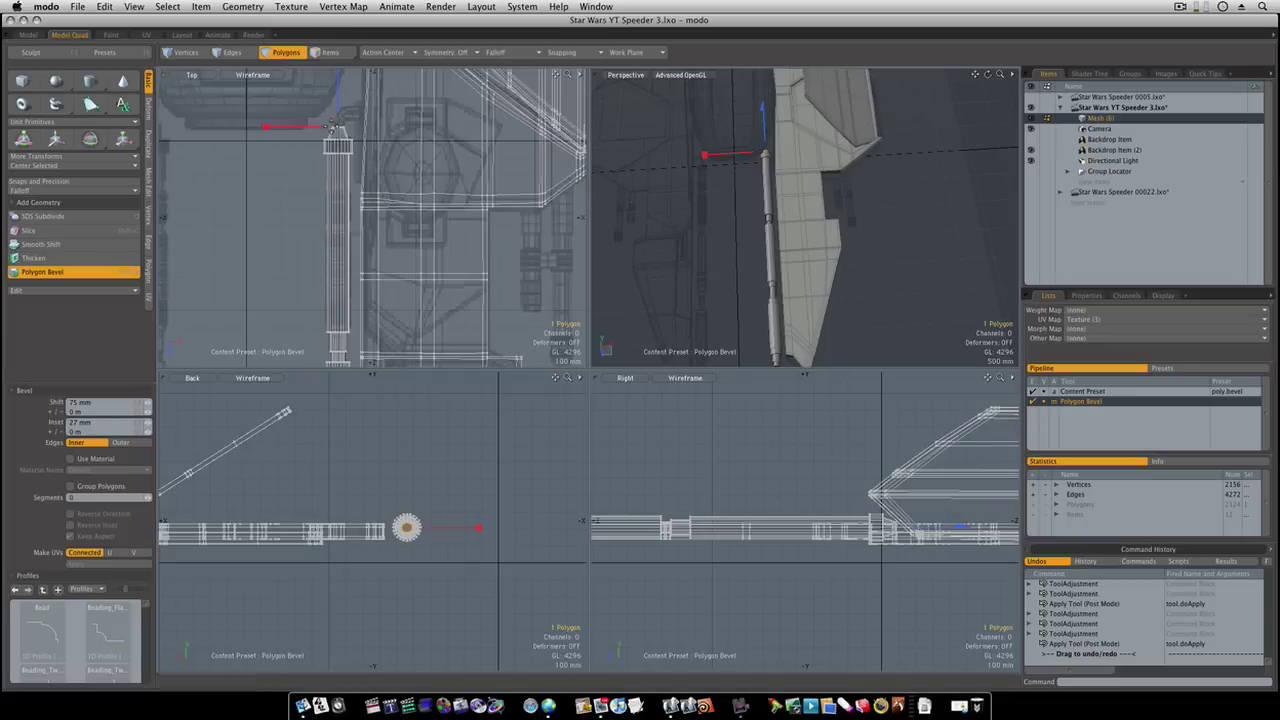
Extrude a thin pipe from the tapered tip in two segments of about 55 mm and 65 mm
left_click(331, 127, "shift")
left_click_drag(311, 127, 340, 110)
left_click(329, 119, "shift")
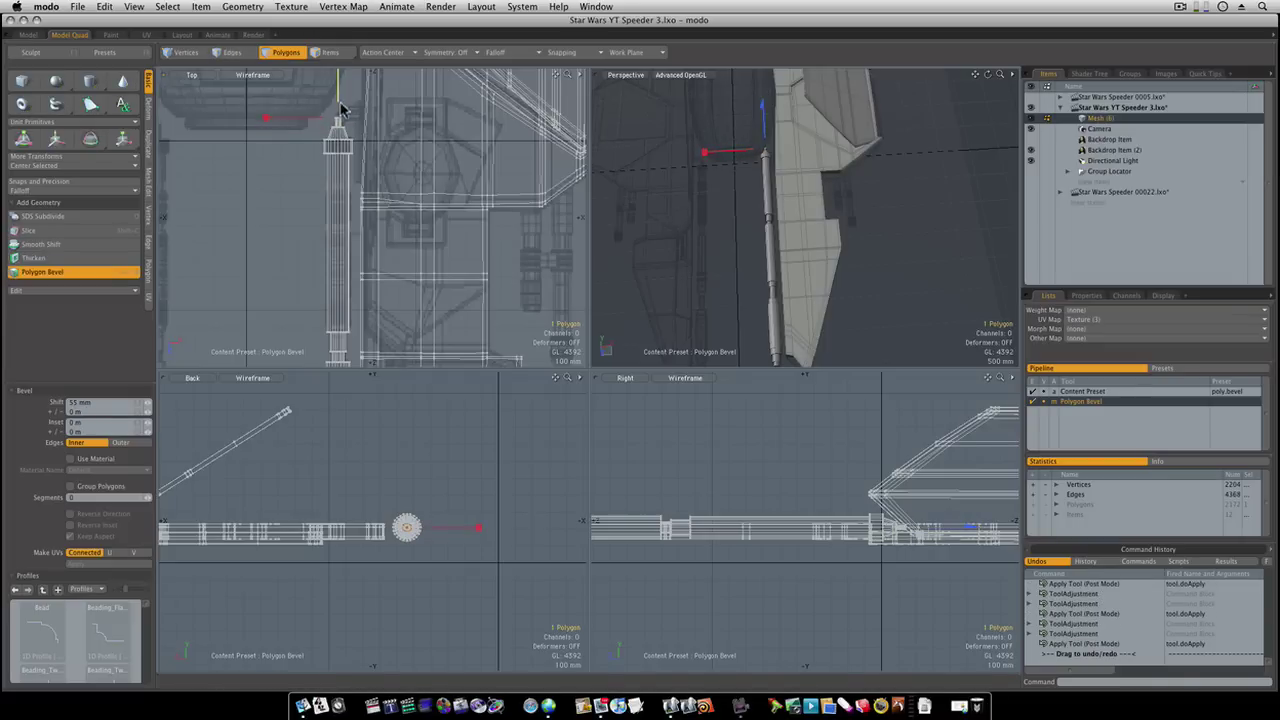
key("space")
key("b")
left_click_drag(340, 103, 340, 98)
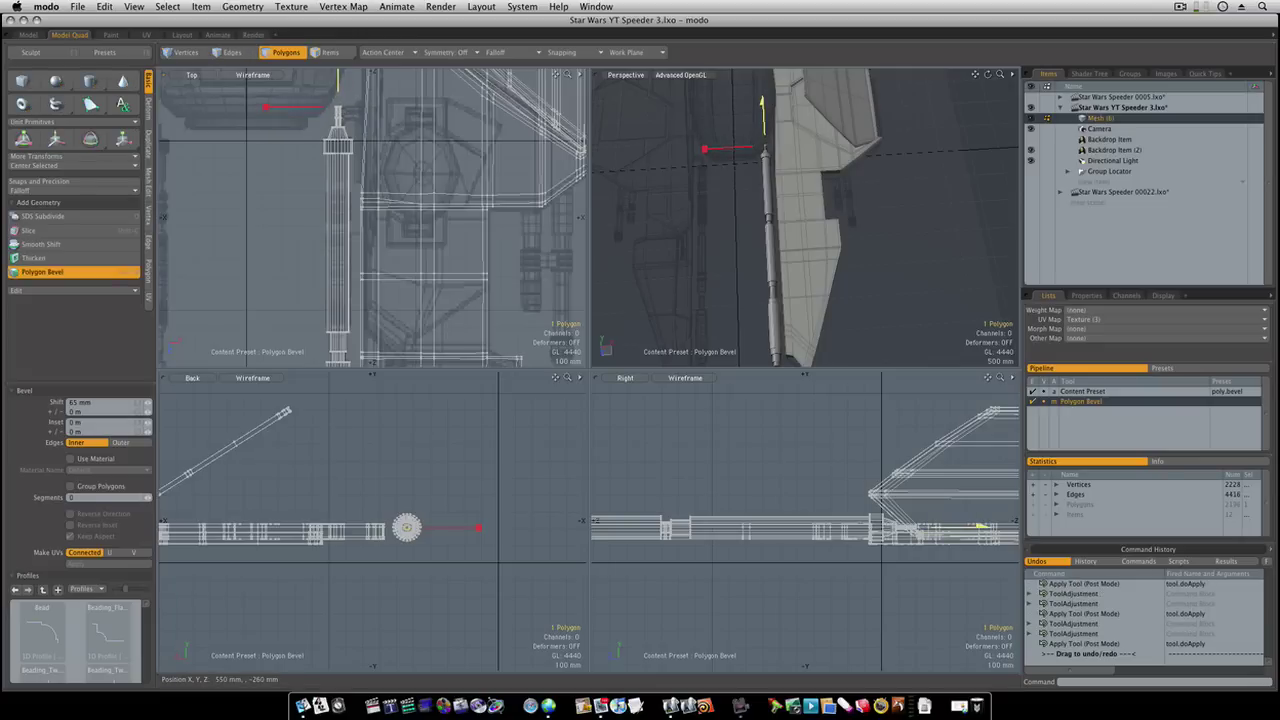
Bend the thin pipe's end by moving its end face sideways towards the wing and rotating it about -59° around Y
key("w")
left_click_drag(367, 110, 369, 108)
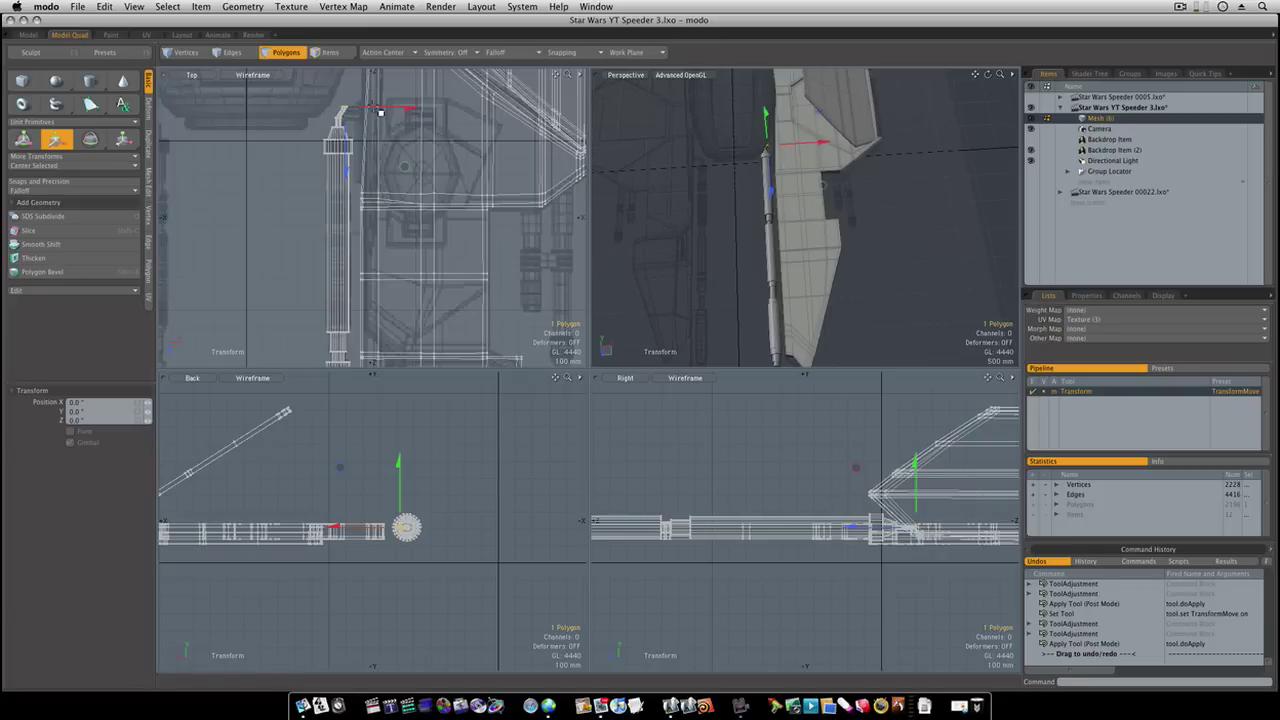
key("e")
left_click_drag(417, 120, 415, 118)
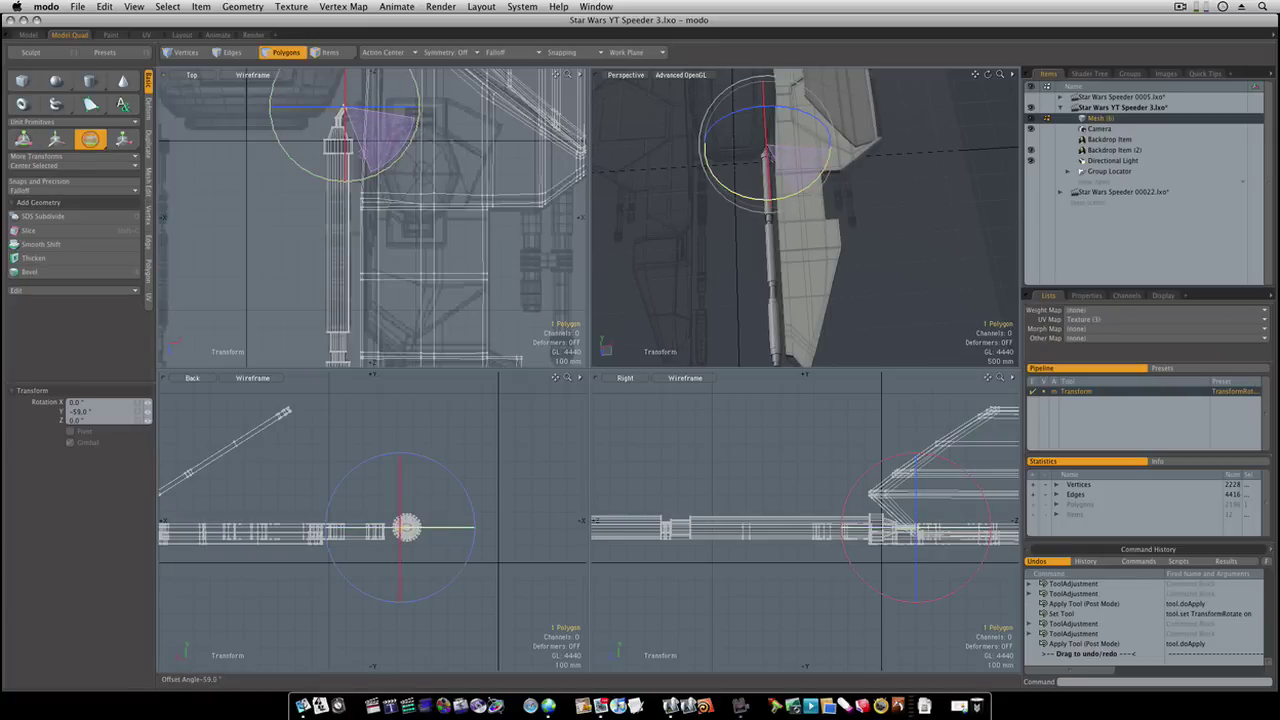
Extrude the pipe about 65 mm more, move its end face 30 mm in Z and rotate it about -44° around Y
key("b")
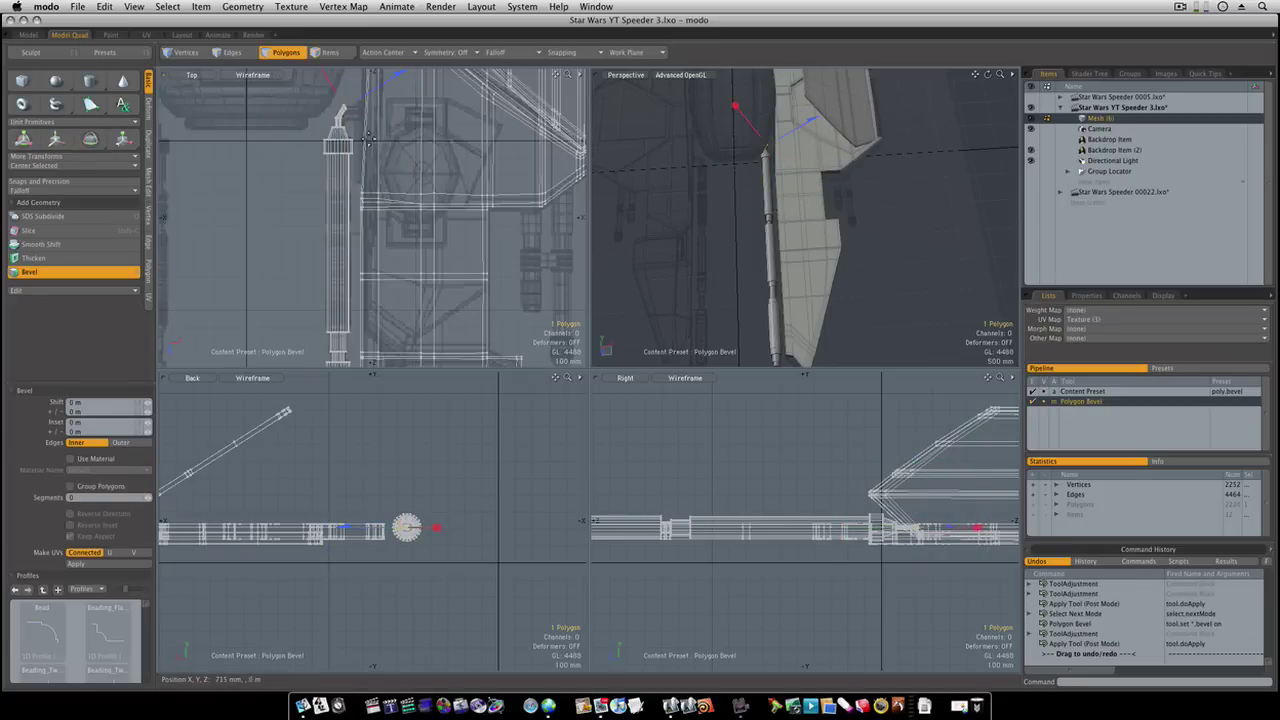
left_click_drag(368, 97, 372, 90)
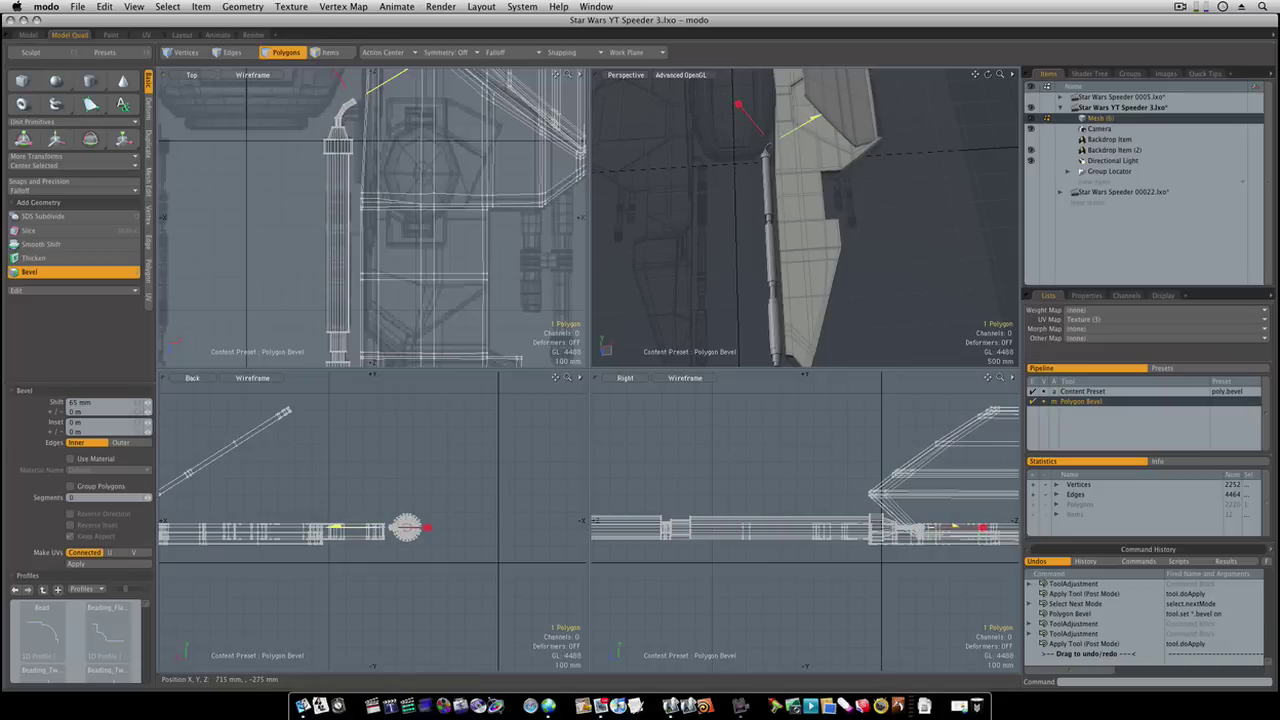
key("w")
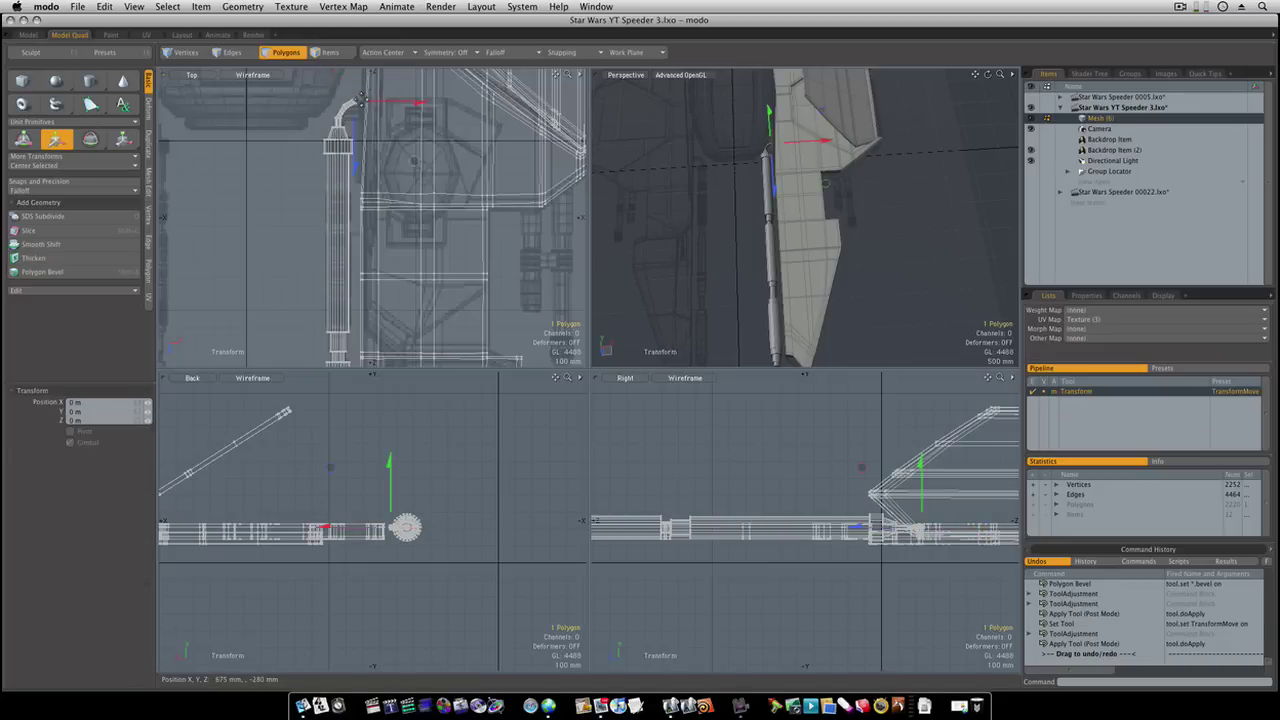
left_click_drag(356, 122, 356, 128)
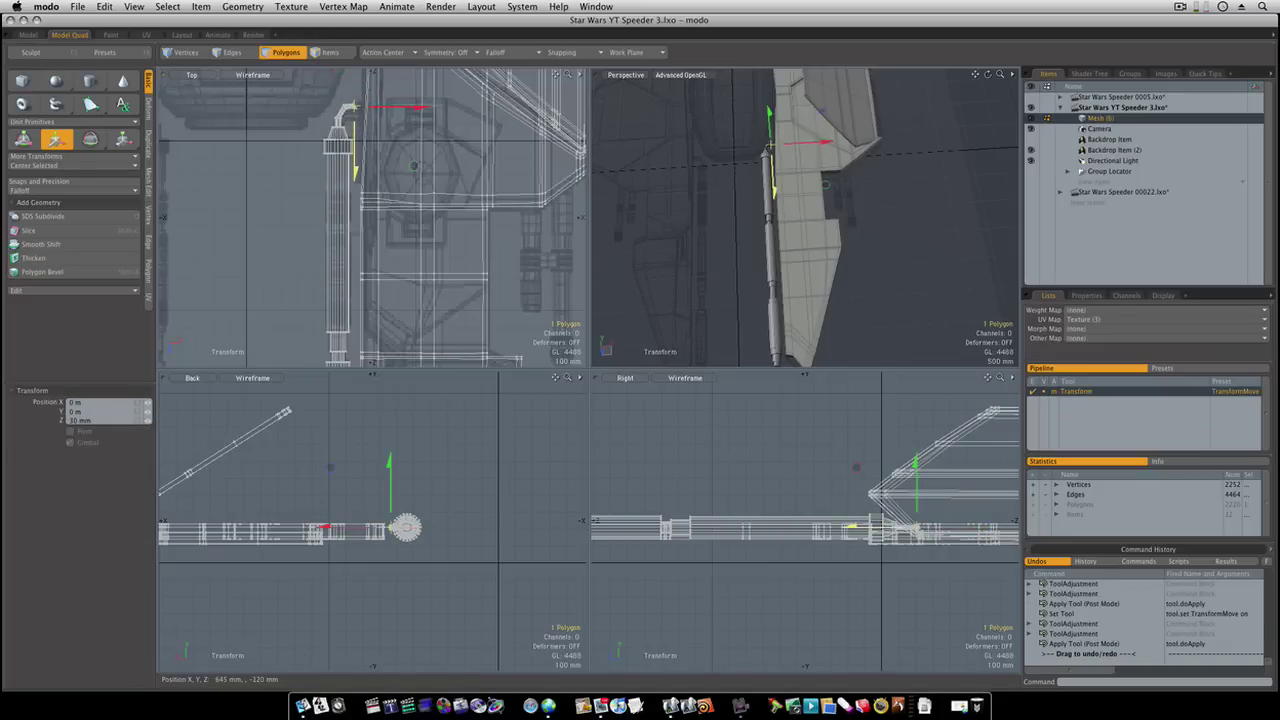
key("e")
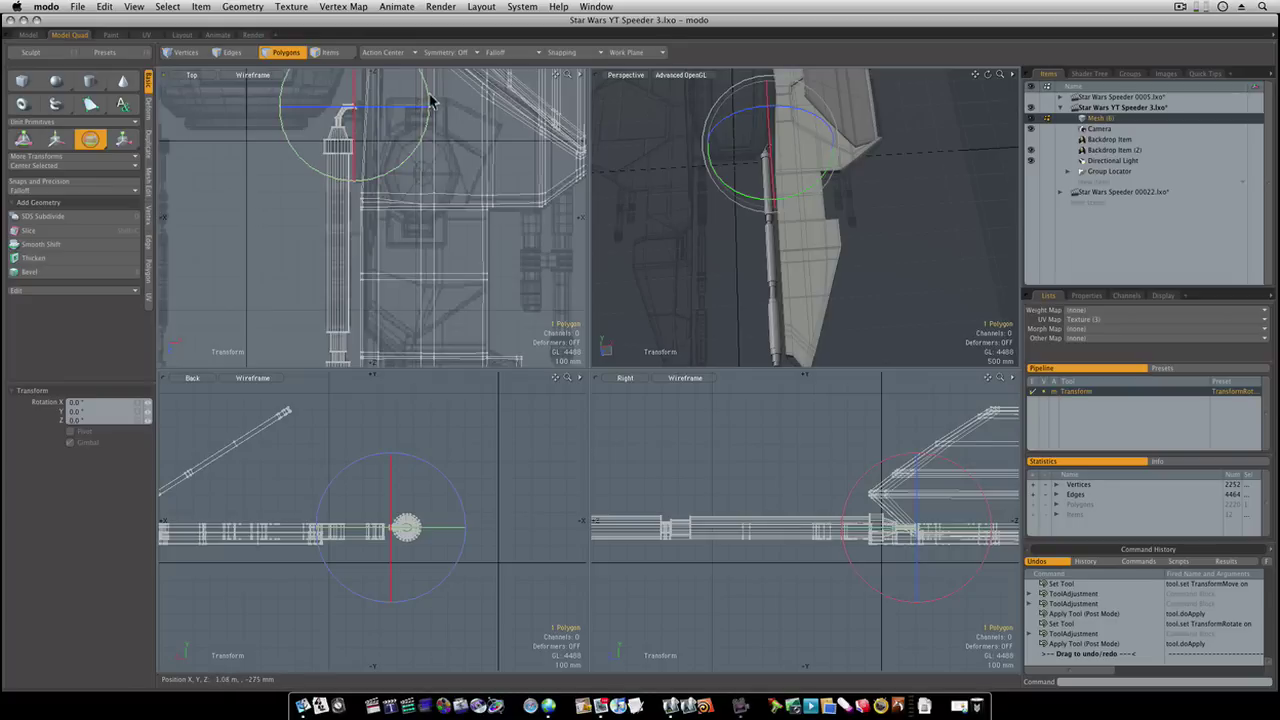
left_click_drag(431, 100, 430, 97)
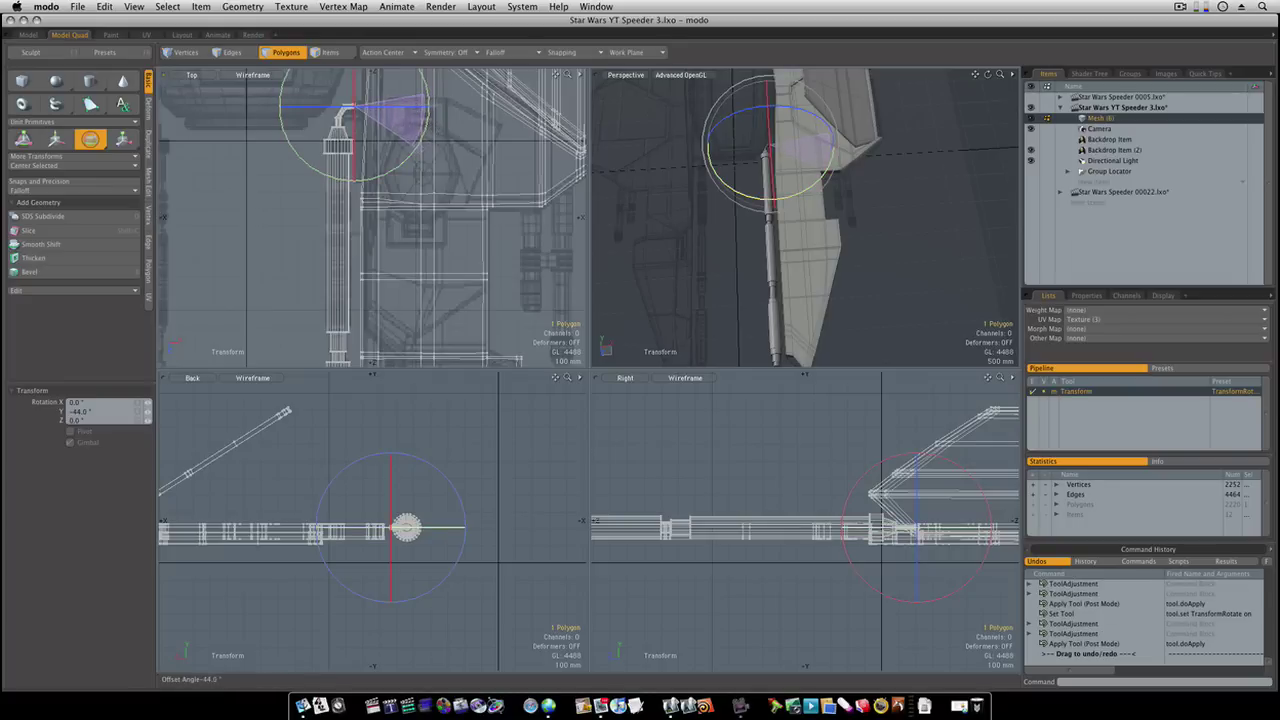
Extrude the bent pipe's end face about 85 mm into the wing
key("space")
key("b")
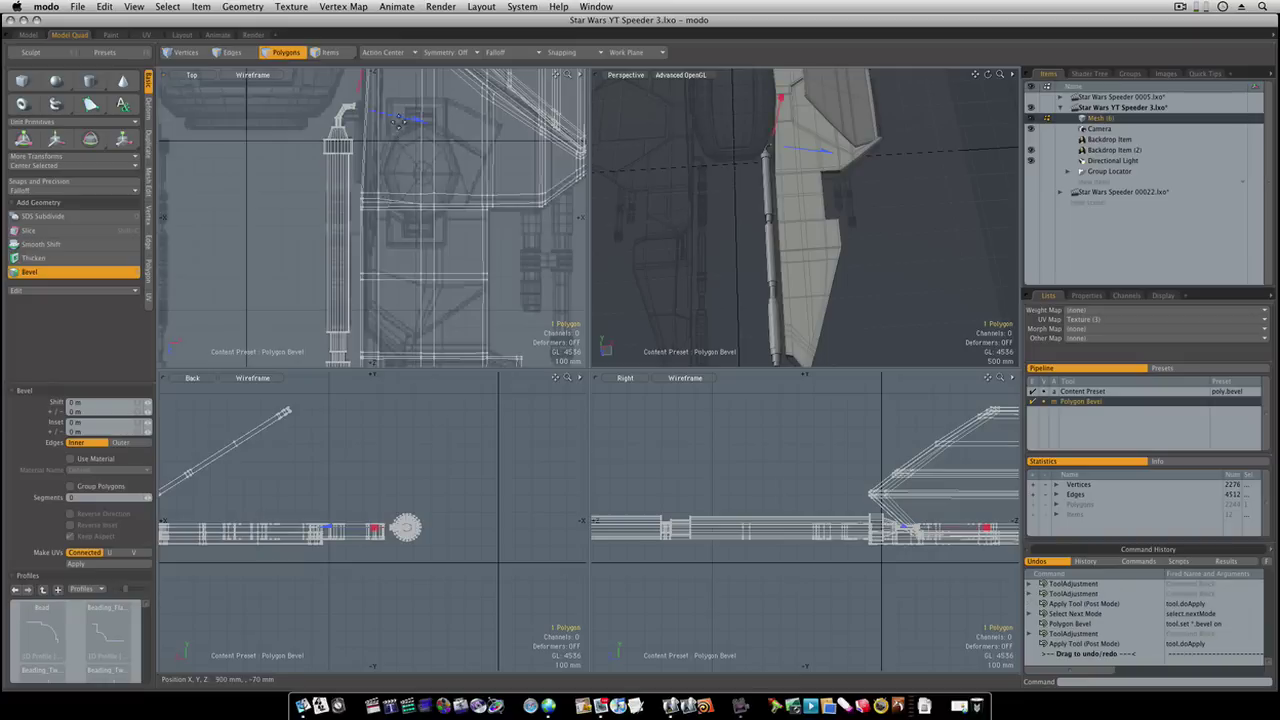
left_click_drag(397, 120, 400, 108)
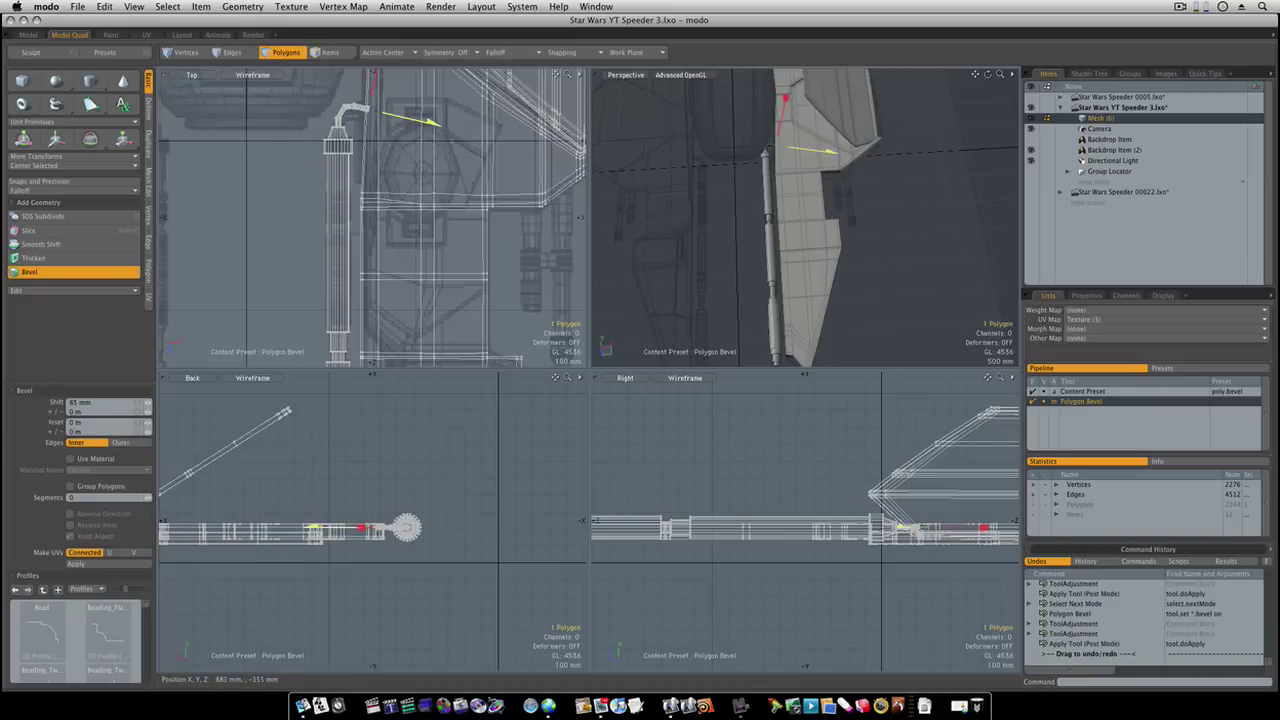
key("space")
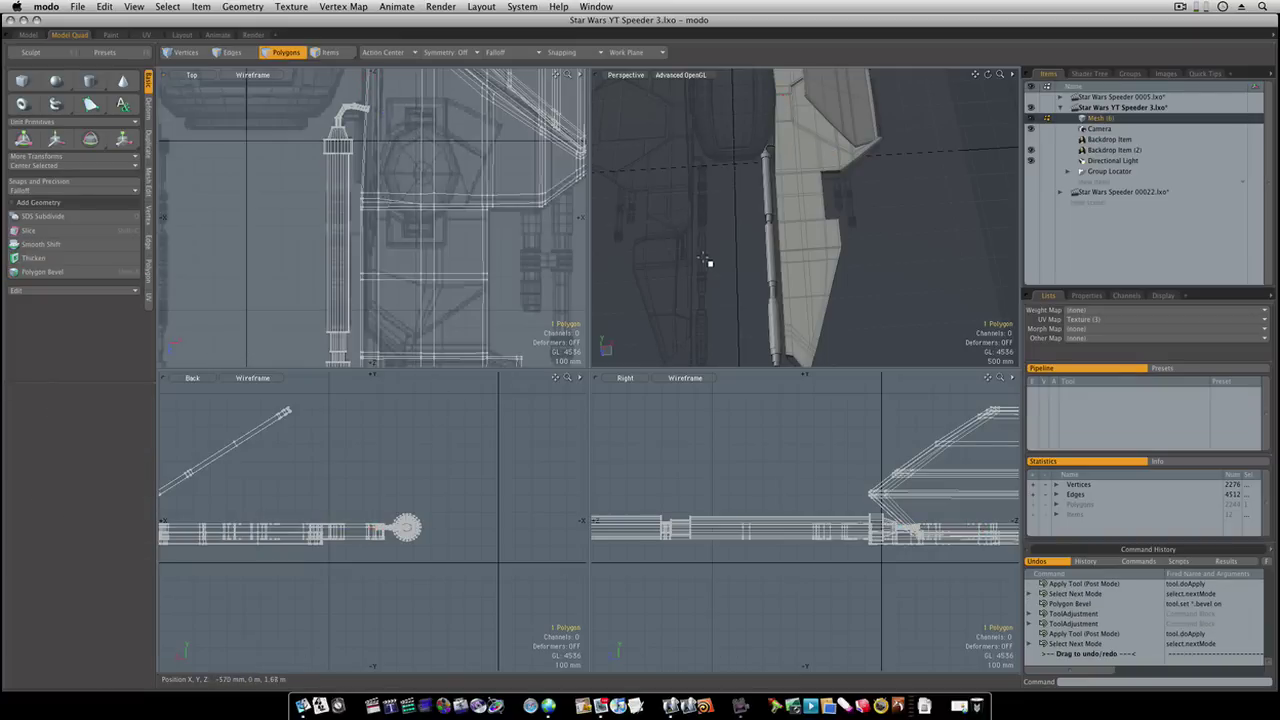
Select and copy the round end cap polygon at the cannon's rear end in the single perspective layout
mouse_move(777, 215)
left_mouse_down("ctrl+alt")
mouse_move(949, 186)
mouse_move(803, 194)
mouse_move(793, 233)
left_mouse_up("ctrl+alt")
left_click(28, 34)
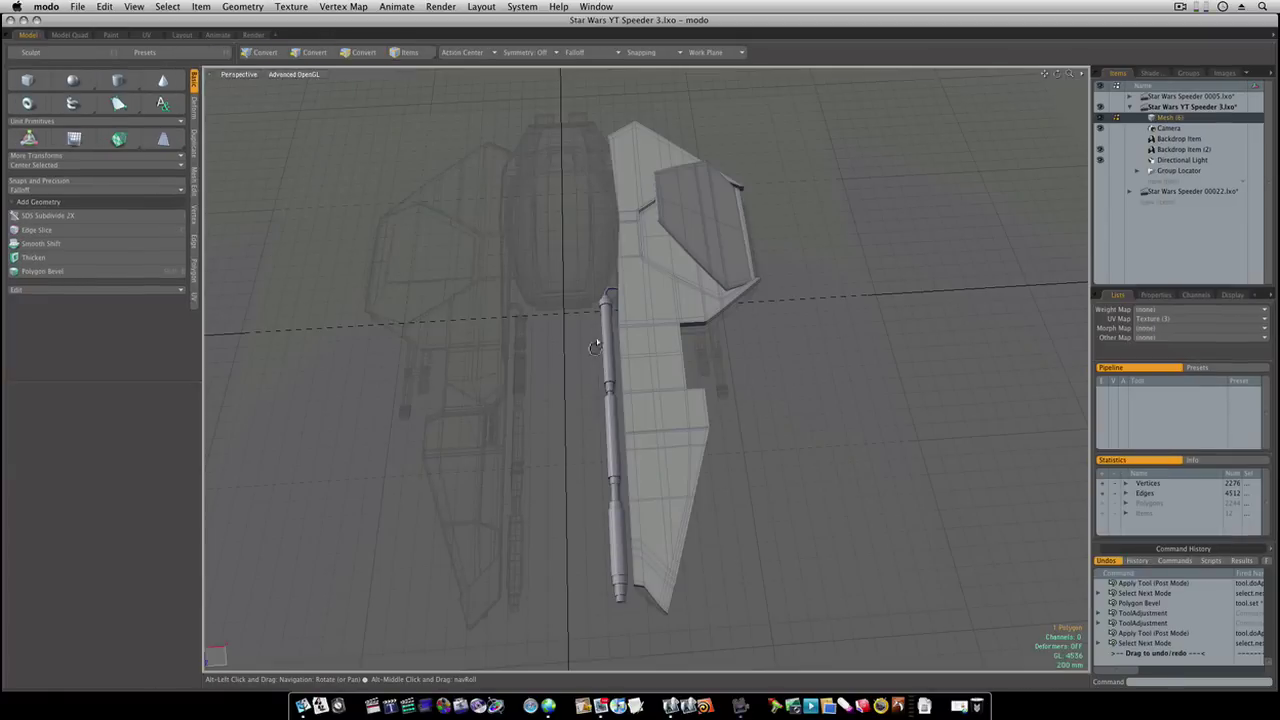
left_click_drag(651, 549, 651, 434, "alt")
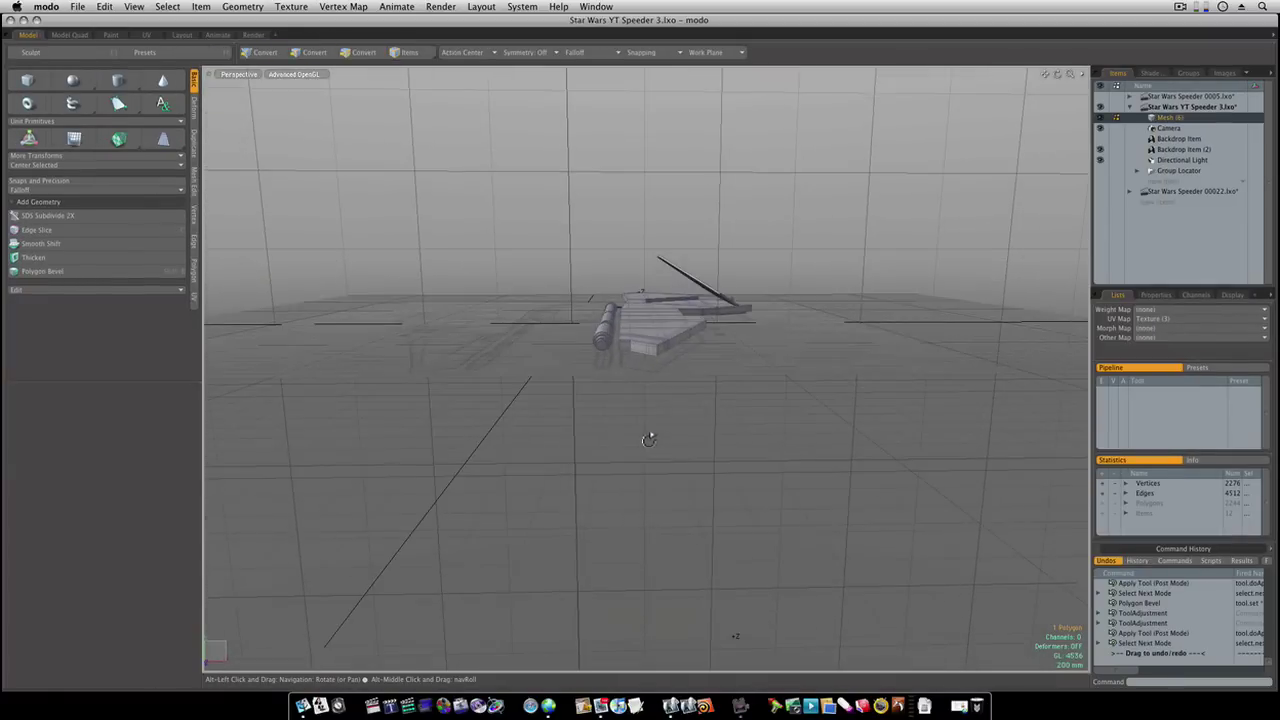
left_click_drag(613, 354, 502, 292, "ctrl+alt")
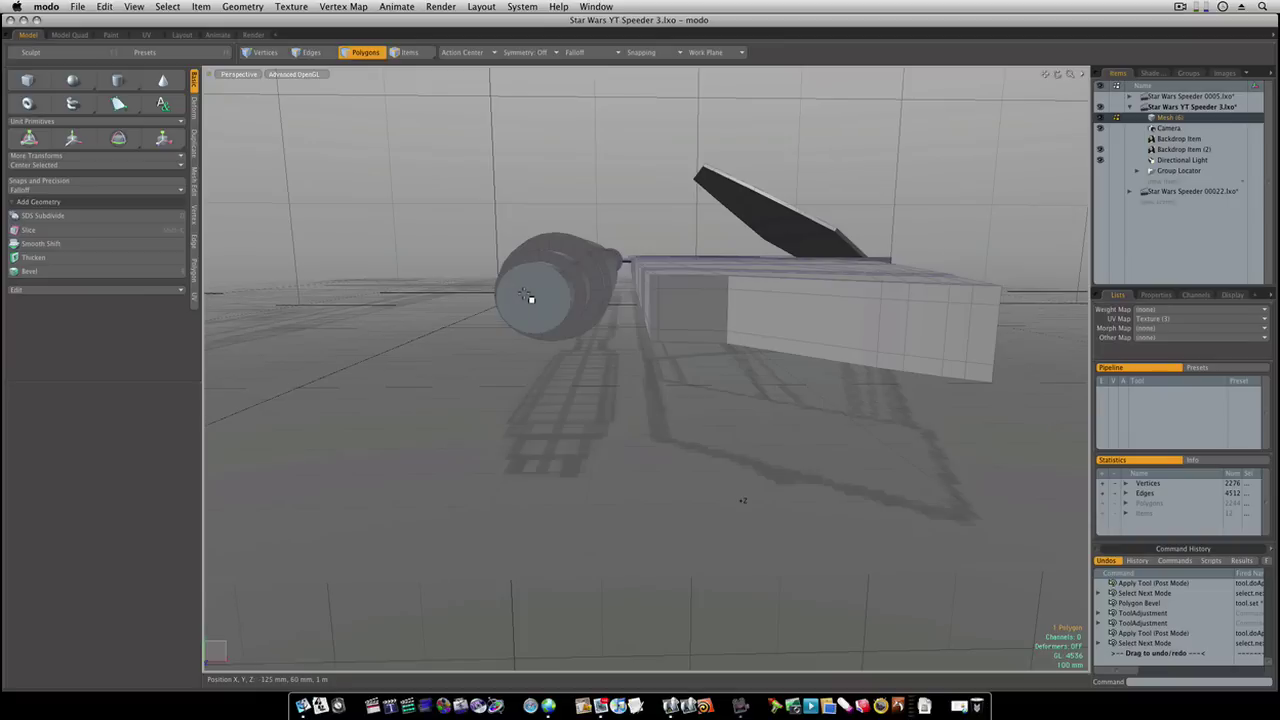
left_click(527, 295)
key("super+c")
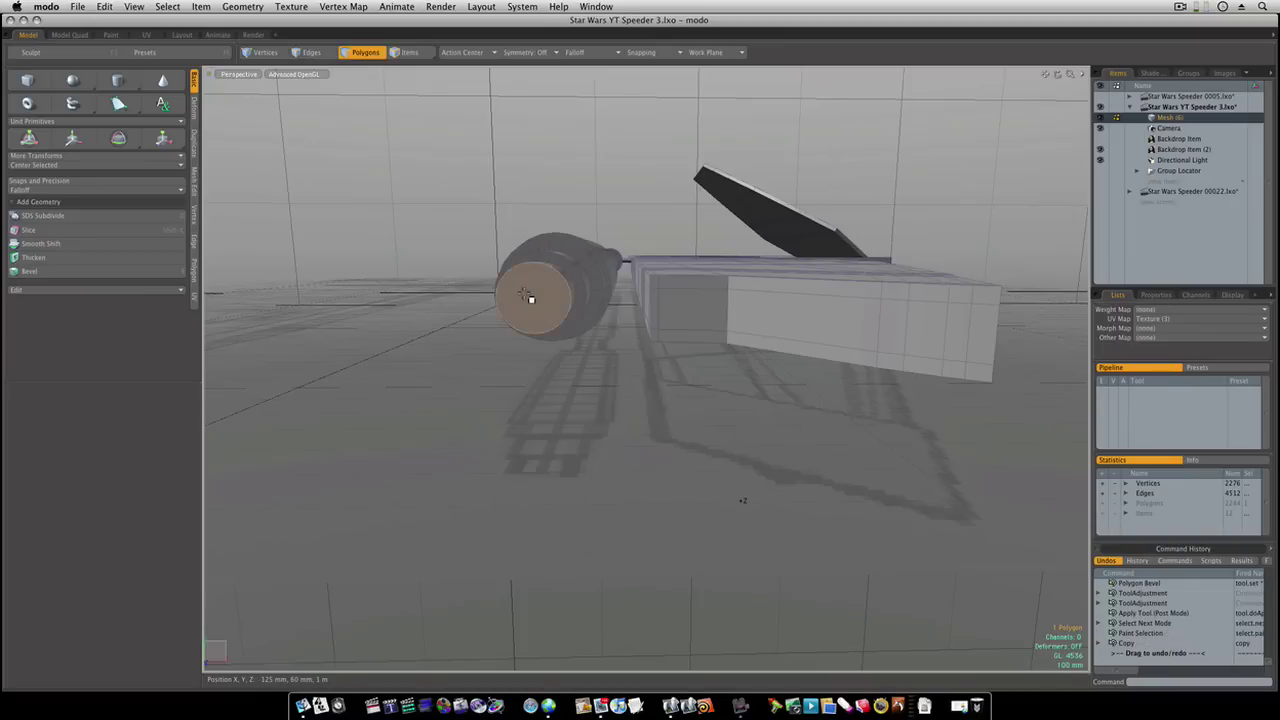
Paste the copied cap into the same mesh, try moving it away from the cannon and undo the move
key("super+v")
key("w")
left_click_drag(496, 317, 338, 379)
key("super+z")
key("space")
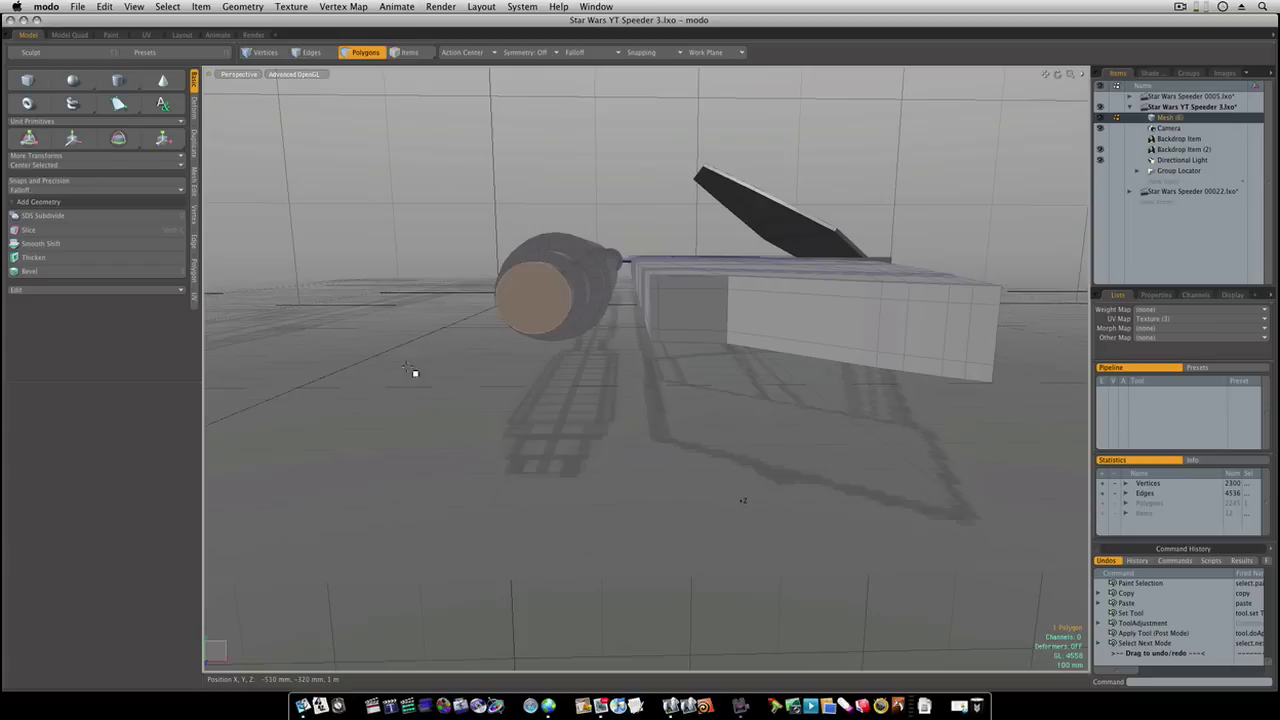
Copy the end cap polygon and paste it into a new mesh item in the Star Wars YT Speeder 3 scene
key("super+c")
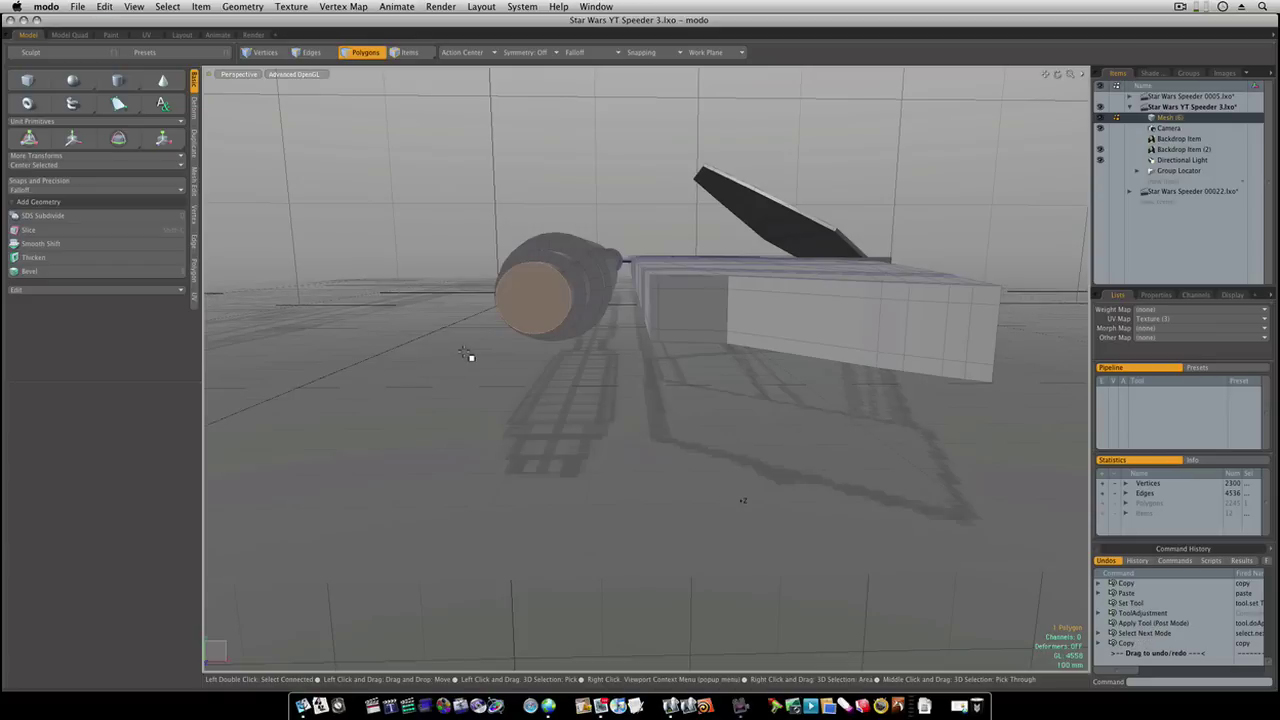
left_click(1157, 181)
left_click(1157, 182)
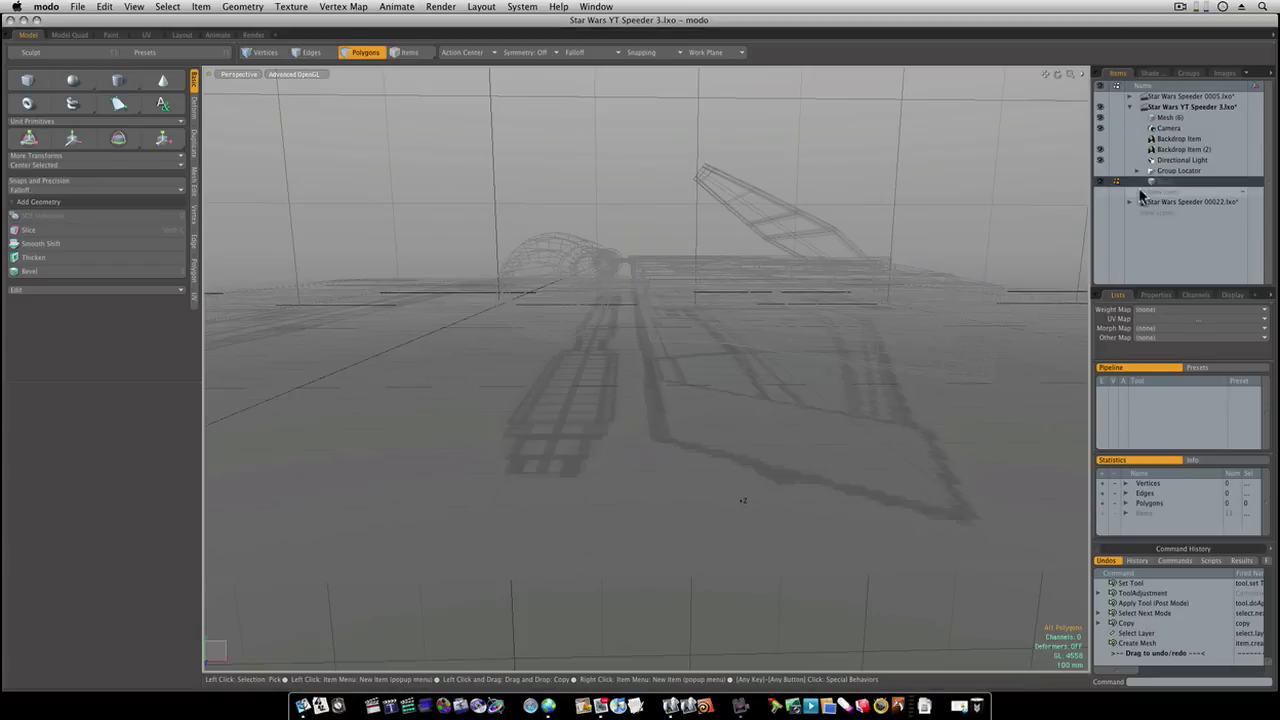
key("ctrl+v")
Select the pasted disc and scale it up uniformly to be wider than the cannon's end
left_click_drag(574, 346, 618, 385, "alt")
left_click(827, 398)
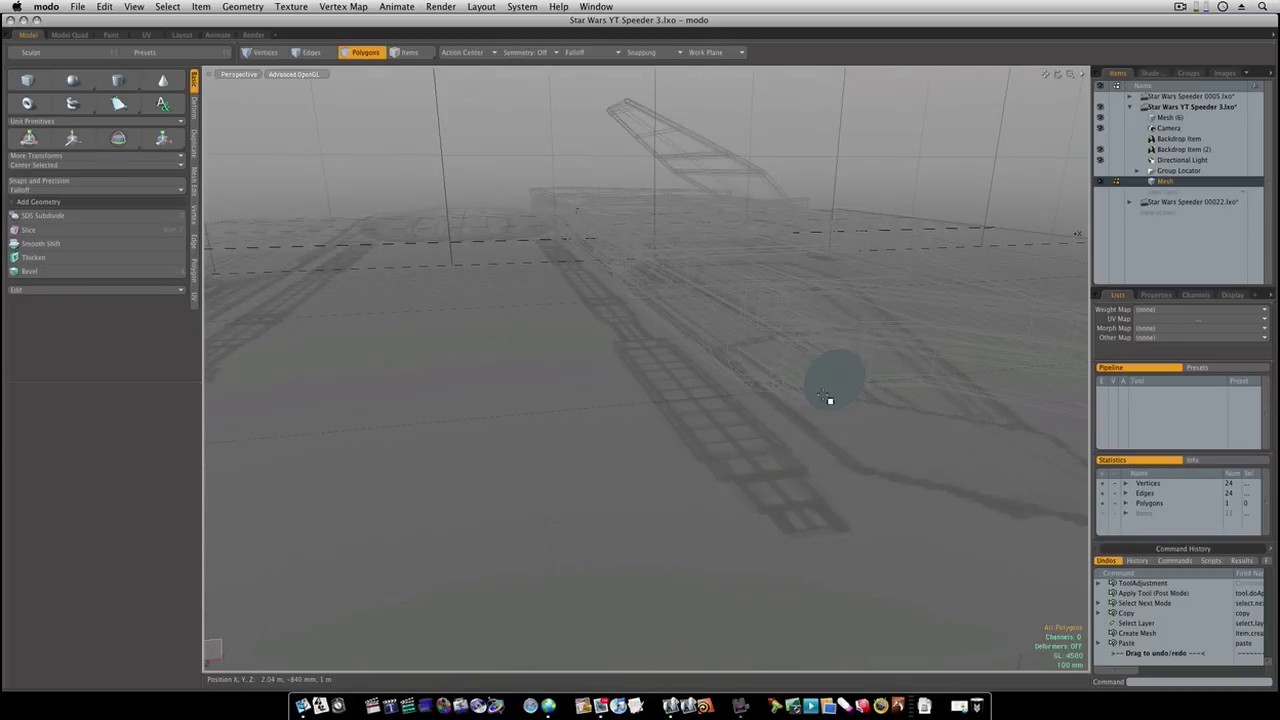
key("r")
left_click_drag(837, 392, 904, 404)
Move the enlarged disc about -2.69 m along Z onto the cannon's front section
key("w")
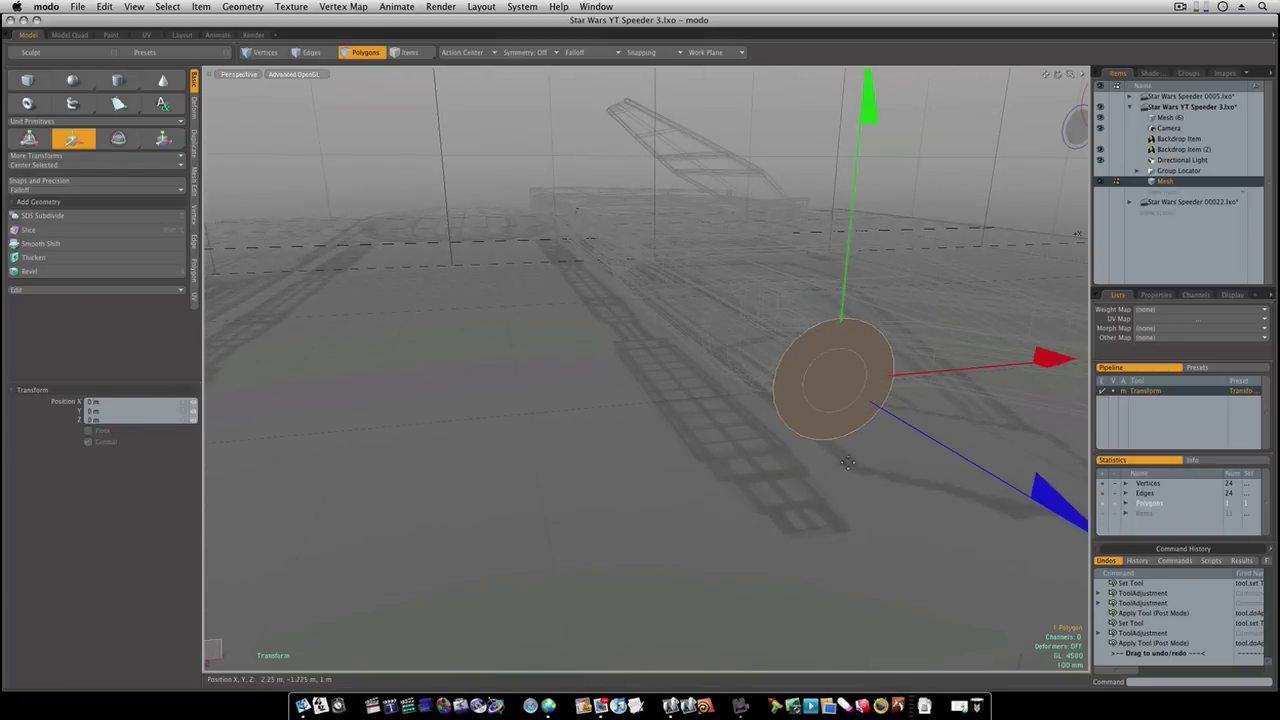
scroll(845, 474, "down", 5)
left_click_drag(806, 471, 906, 556, "alt")
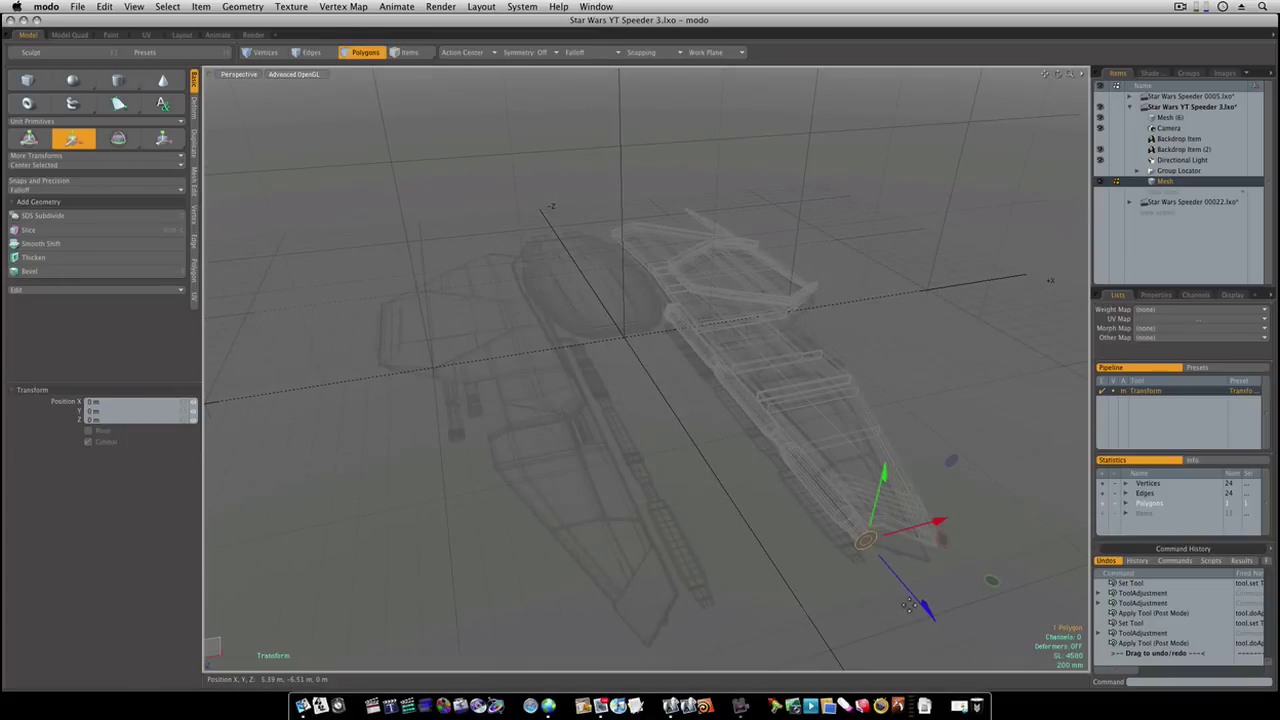
left_click_drag(913, 604, 872, 393)
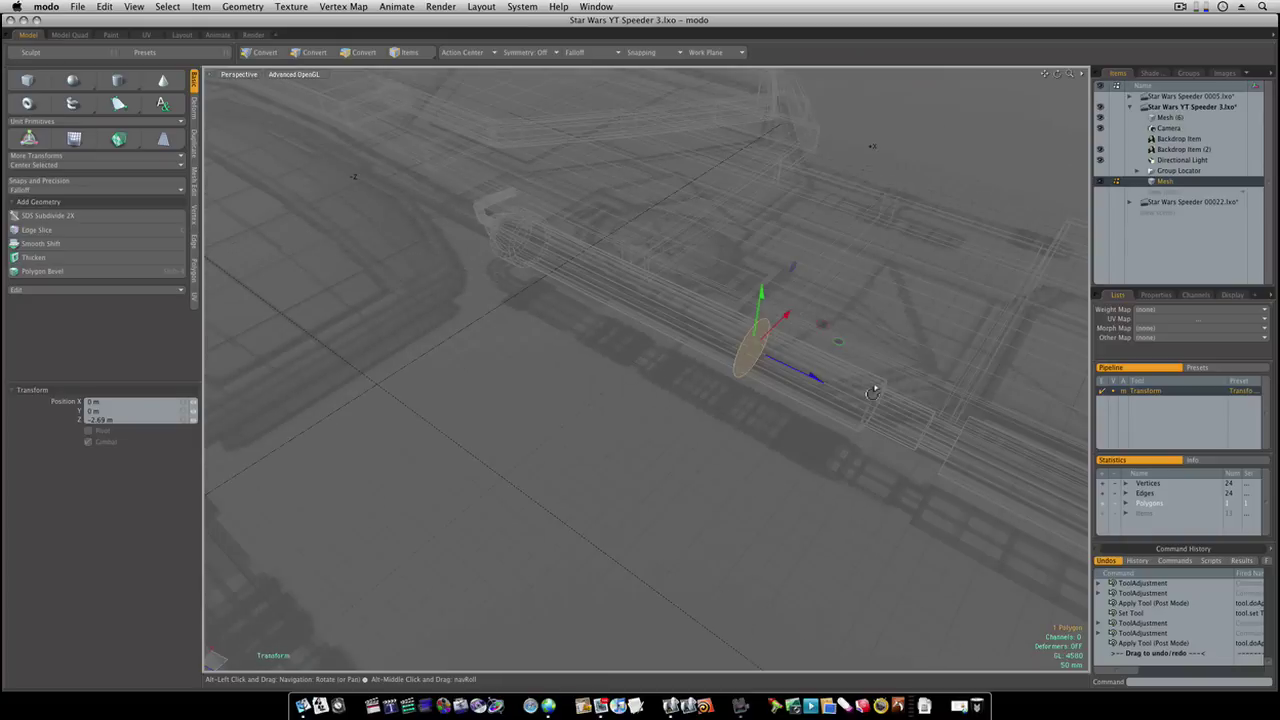
Thicken the disc with an offset of 20 mm to form a solid ring plate
left_click(97, 258)
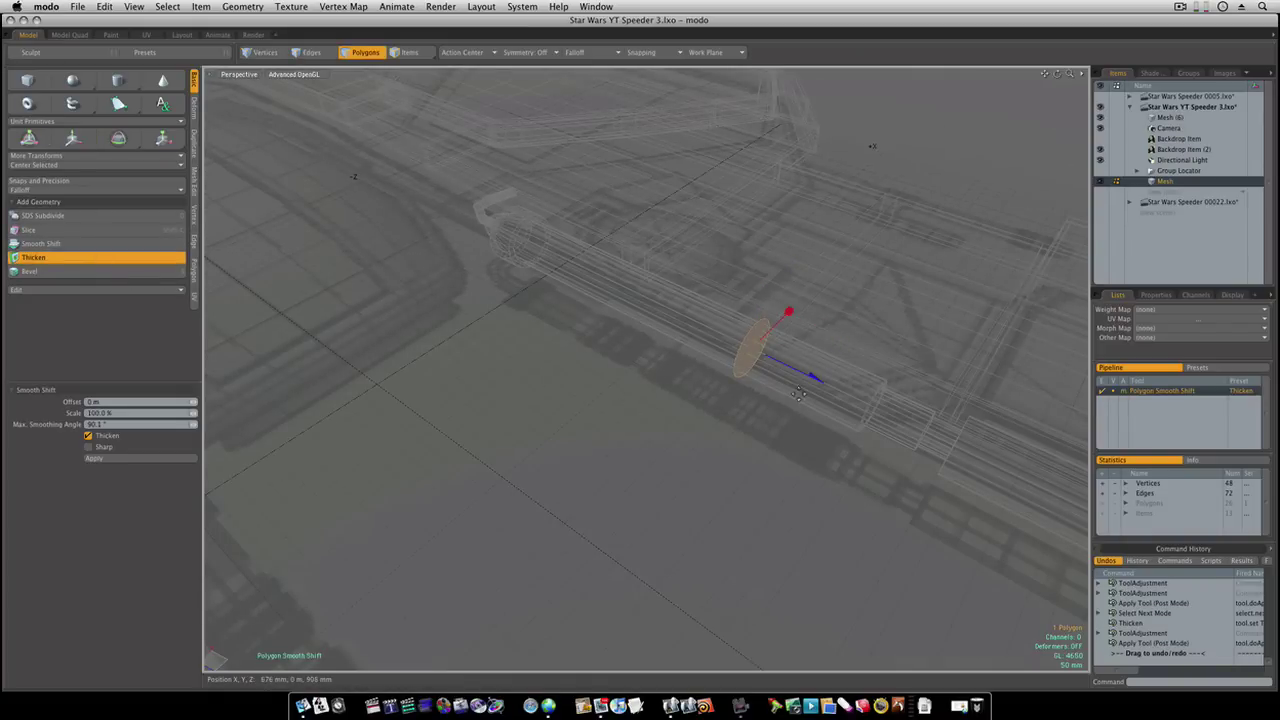
left_click_drag(193, 402, 198, 402)
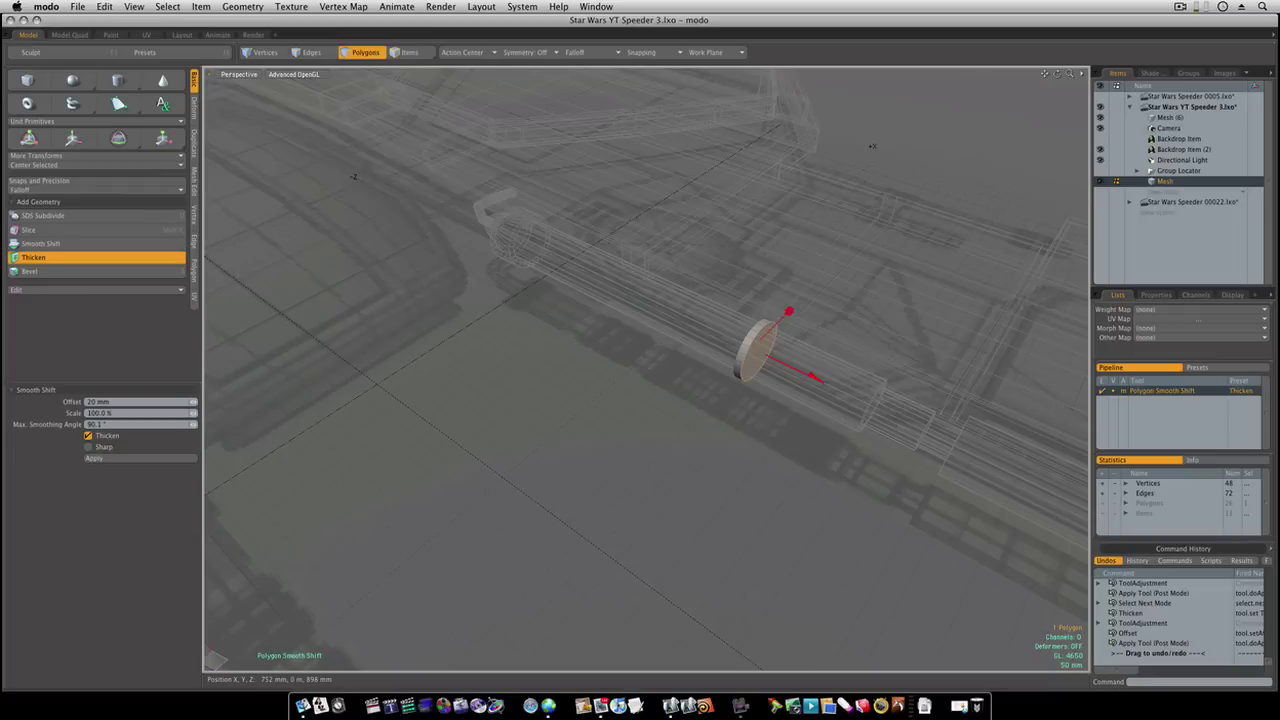
key("space")
Select both flat faces of the thickened disc and bevel them with an inset of about 12.4 mm
mouse_move(800, 378)
left_mouse_down("alt")
mouse_move(829, 360)
mouse_move(792, 301)
mouse_move(583, 341)
mouse_move(505, 335)
left_mouse_up("alt")
left_click(791, 302, "shift")
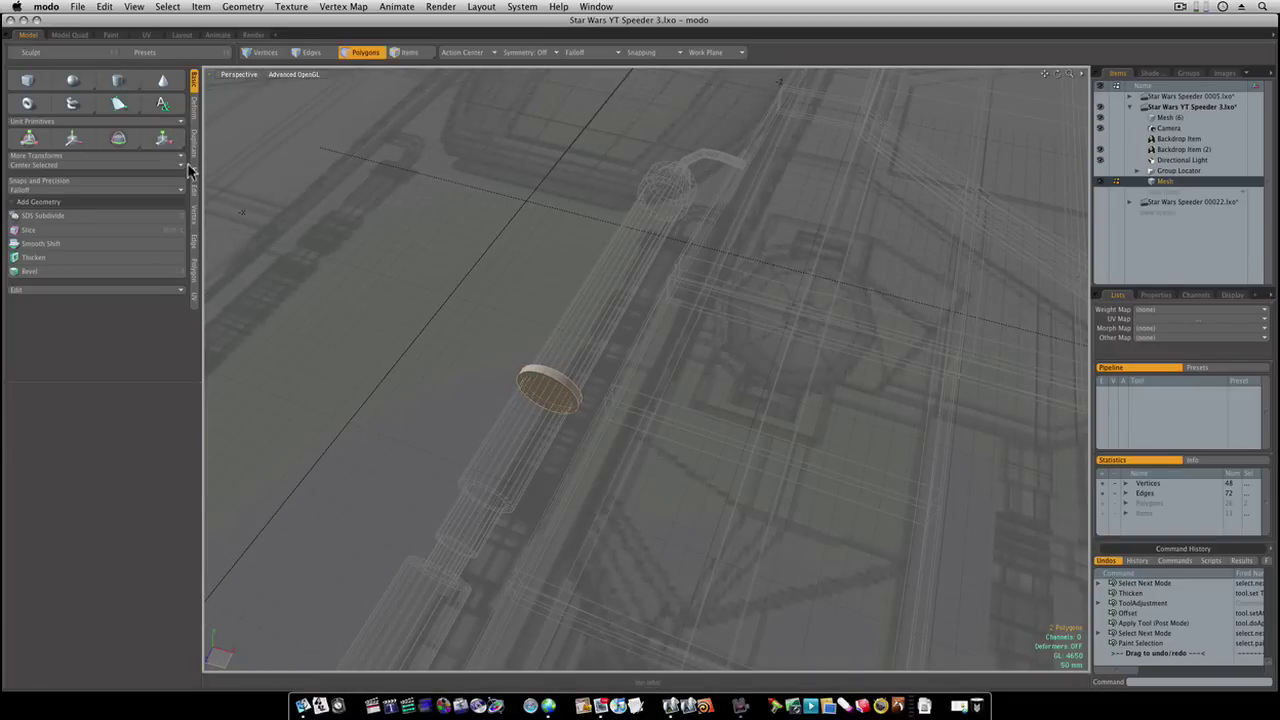
left_click(30, 271)
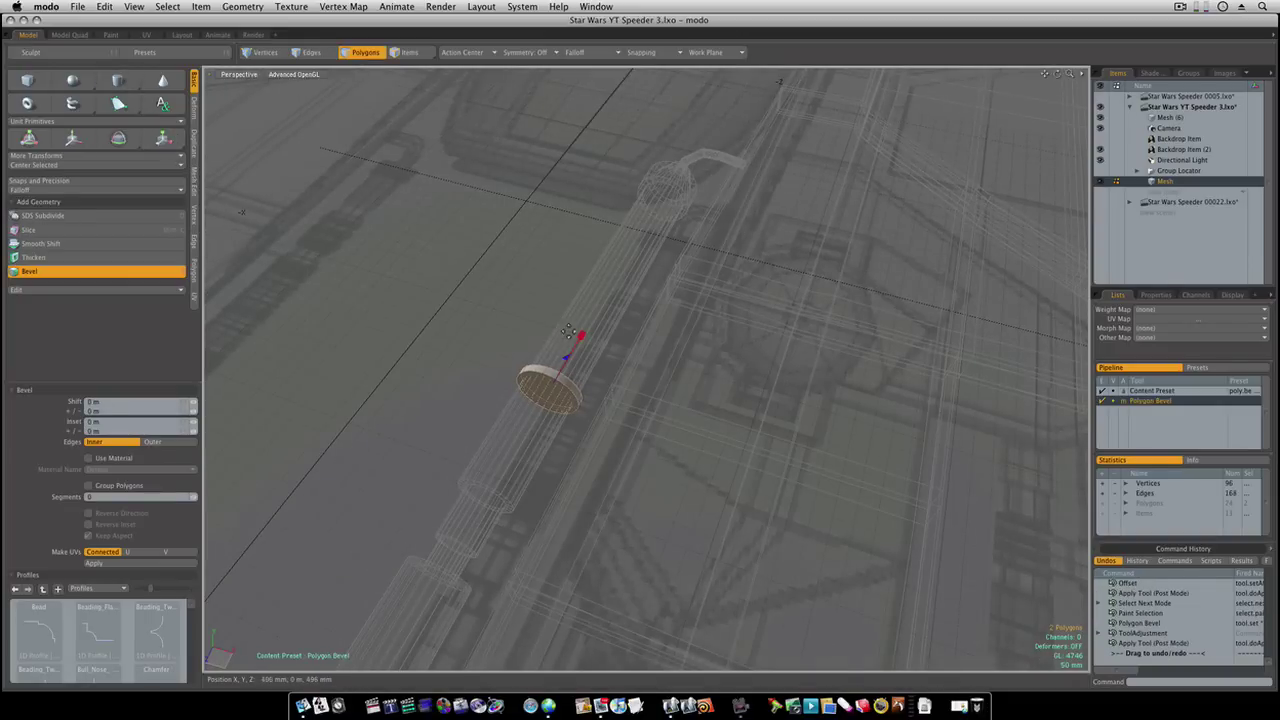
left_click_drag(582, 341, 585, 341)
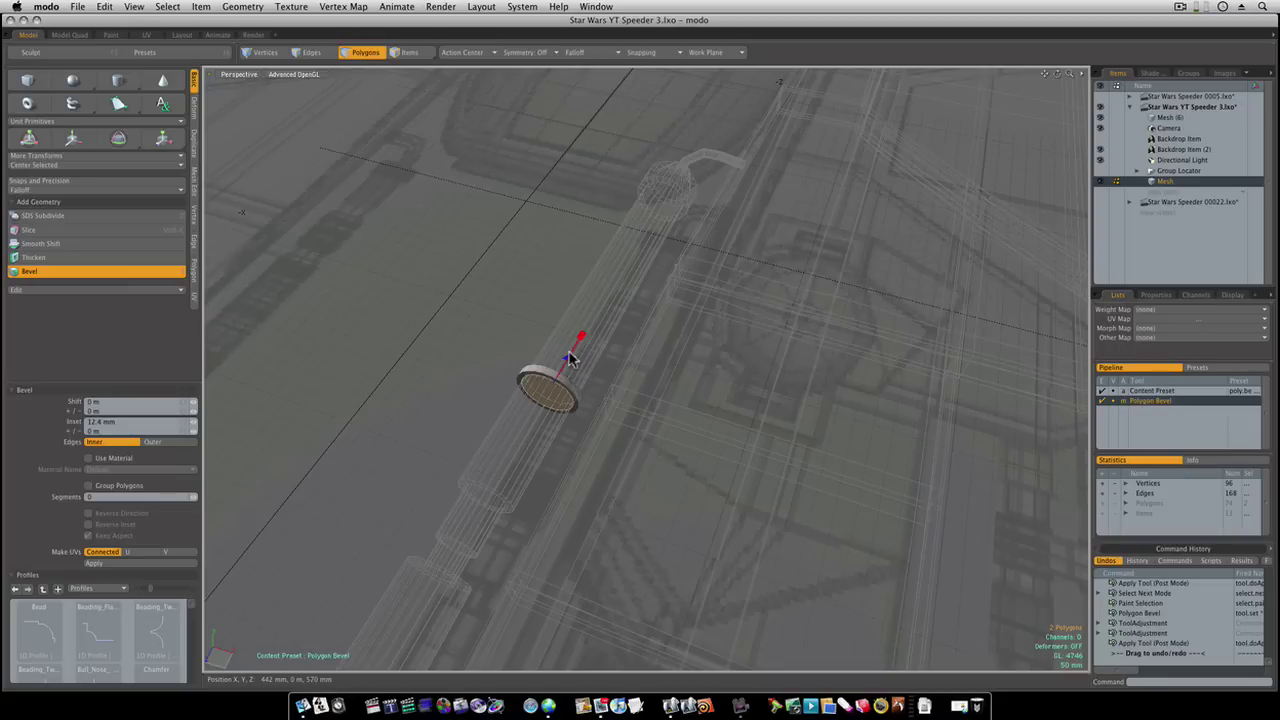
Bridge the two inset faces of the thickened disc to open a hole through the ring
key("space")
left_click(194, 145)
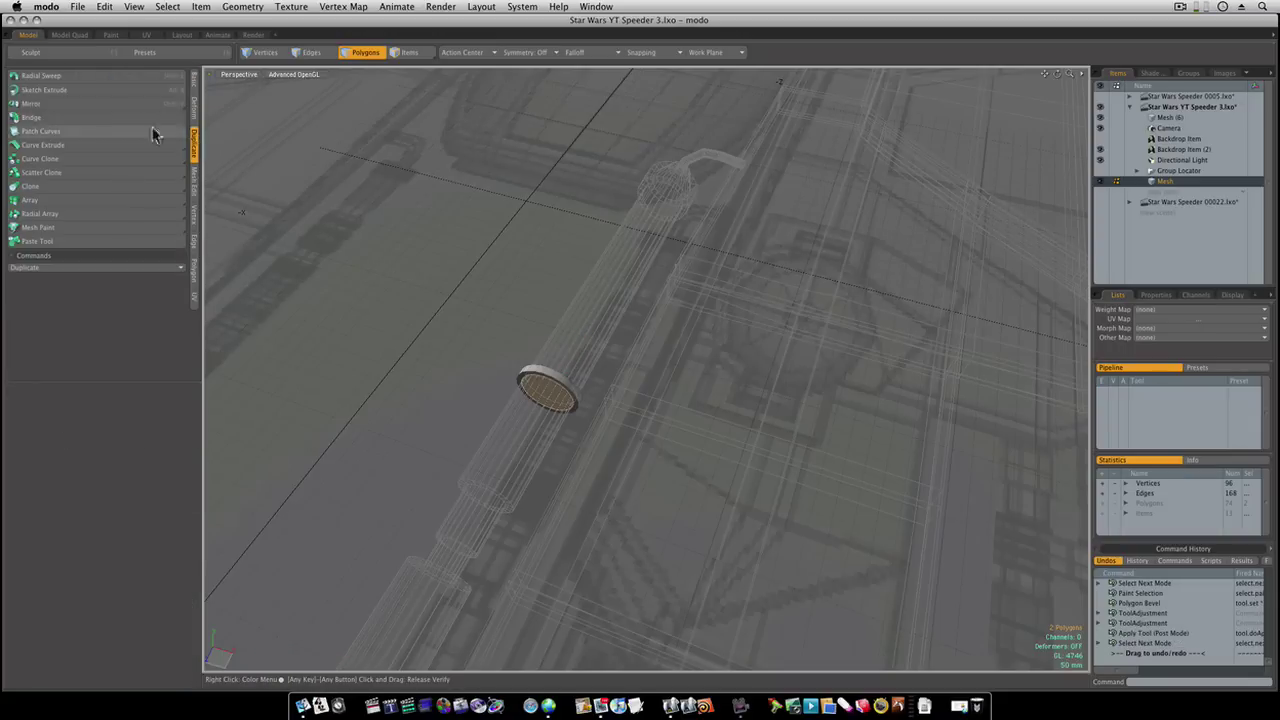
left_click(32, 118)
left_click_drag(614, 429, 509, 400, "alt")
key("space")
Move the hollow ring along Z to the rear end of the cannon's front barrel section
key("y")
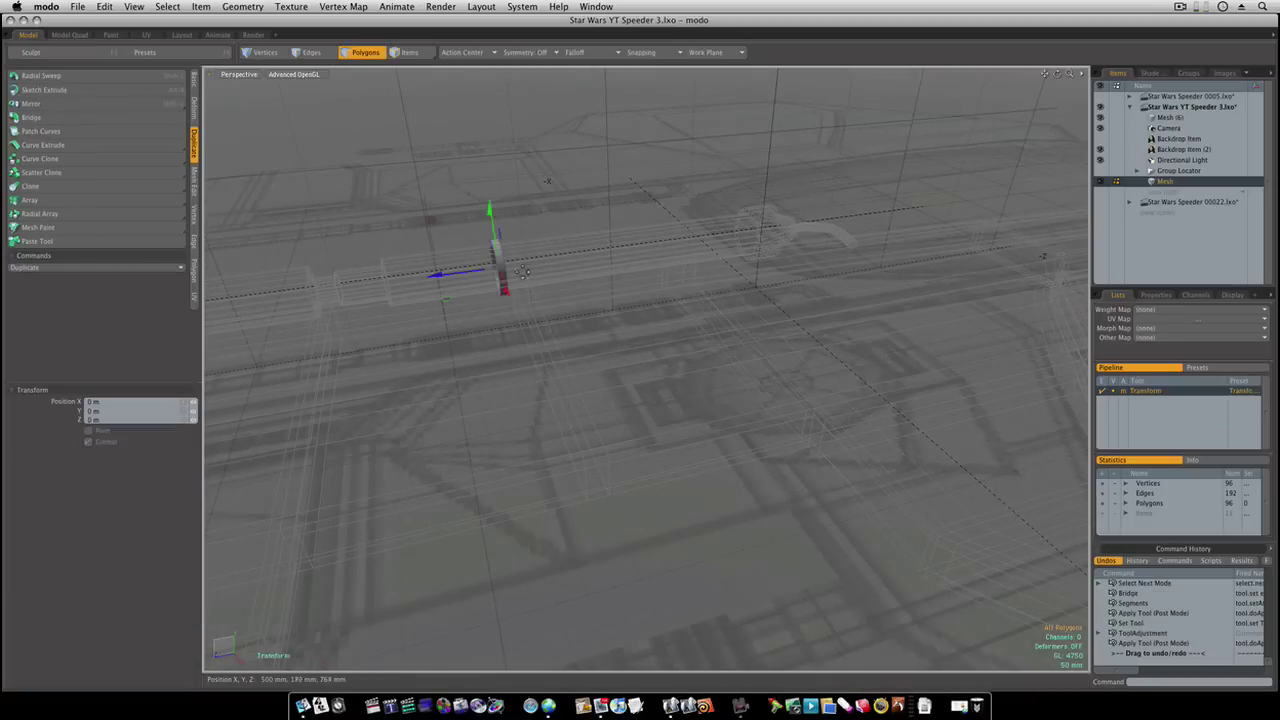
left_click_drag(479, 276, 373, 290)
key("space")
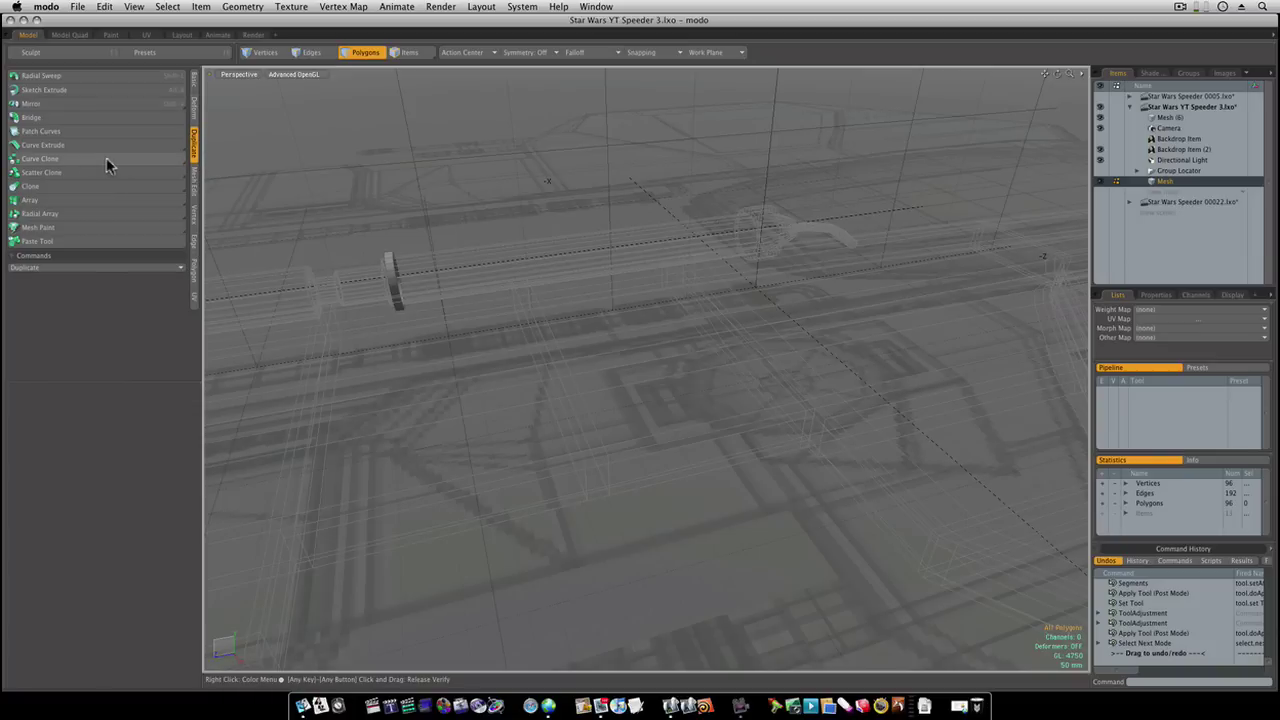
Clone the ring 12 times along the barrel with a Z offset of -40 mm
left_click(91, 186)
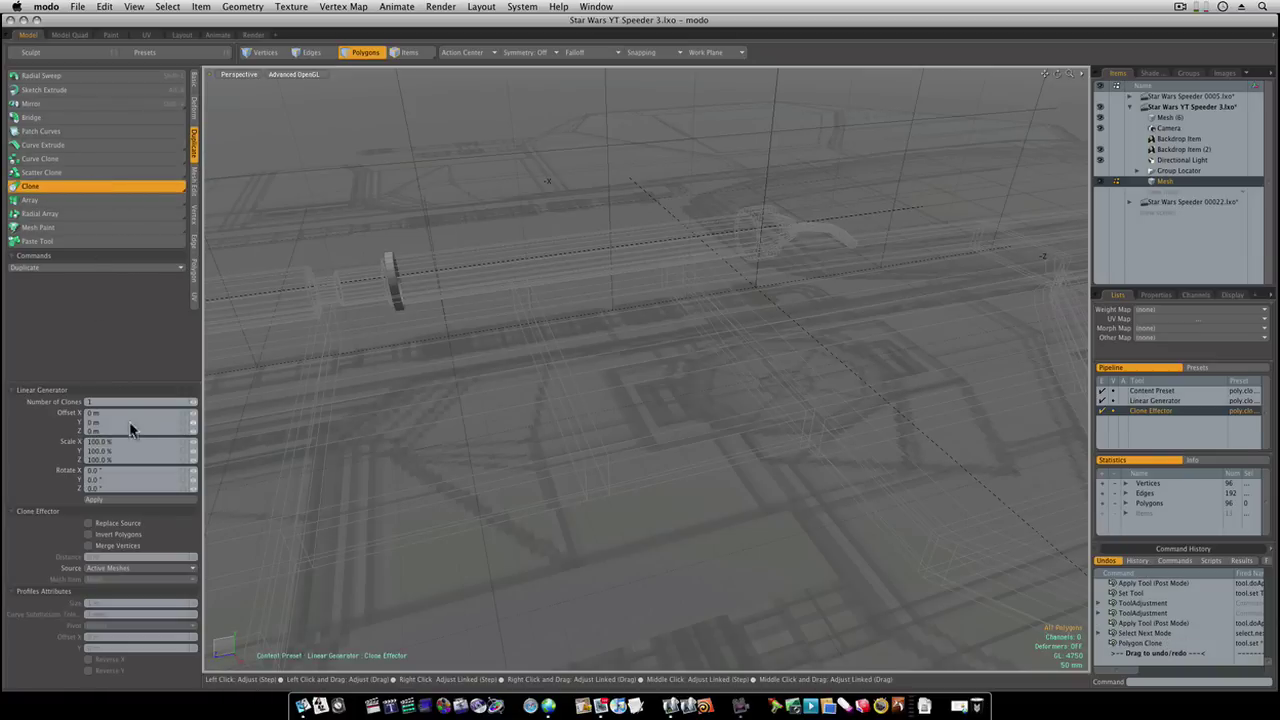
left_click_drag(193, 402, 220, 402)
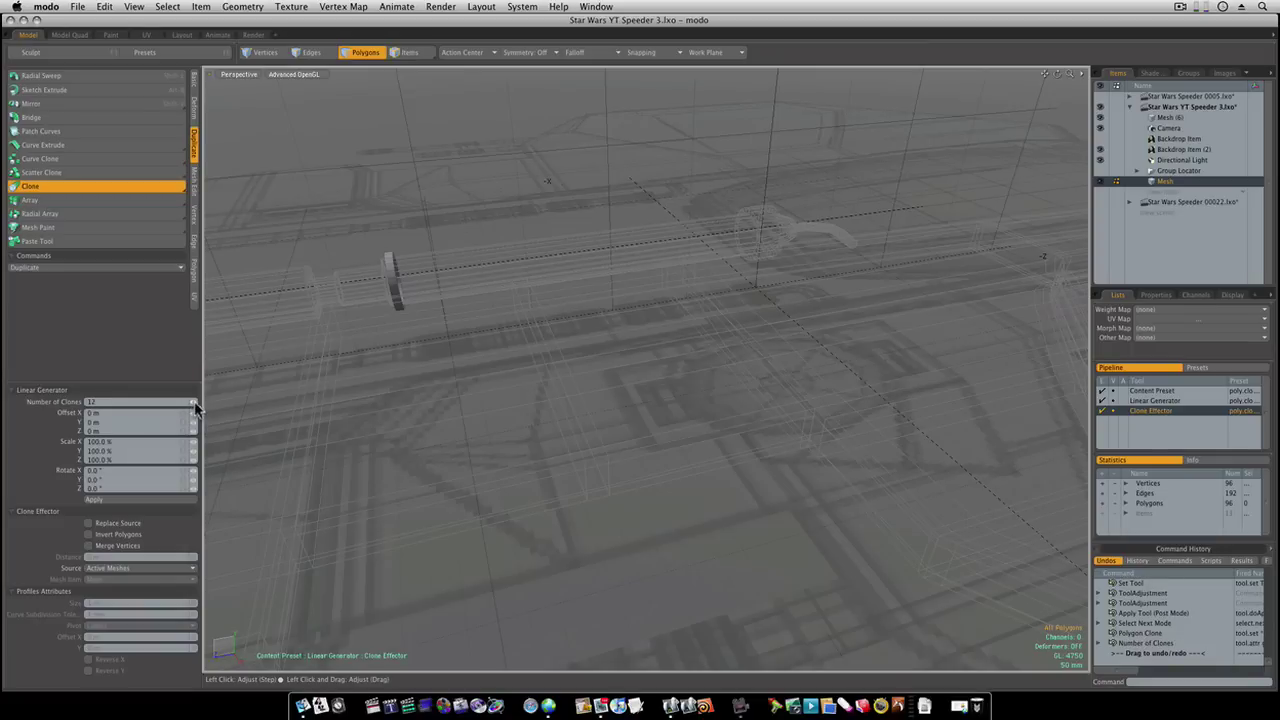
left_click(290, 380)
left_click_drag(280, 393, 334, 387)
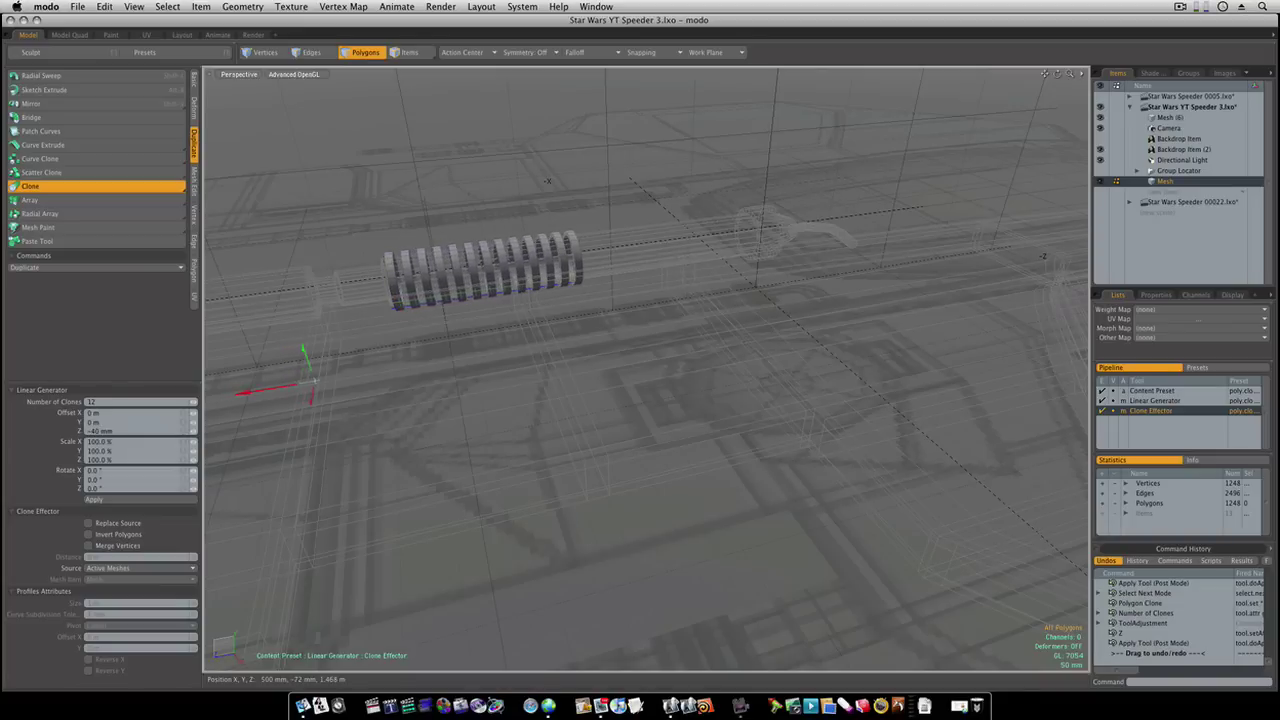
Increase the number of ring clones to 20 and finish the clone operation
left_click(194, 402)
left_click(194, 402)
left_click(194, 402)
left_click(194, 402)
left_click(194, 402)
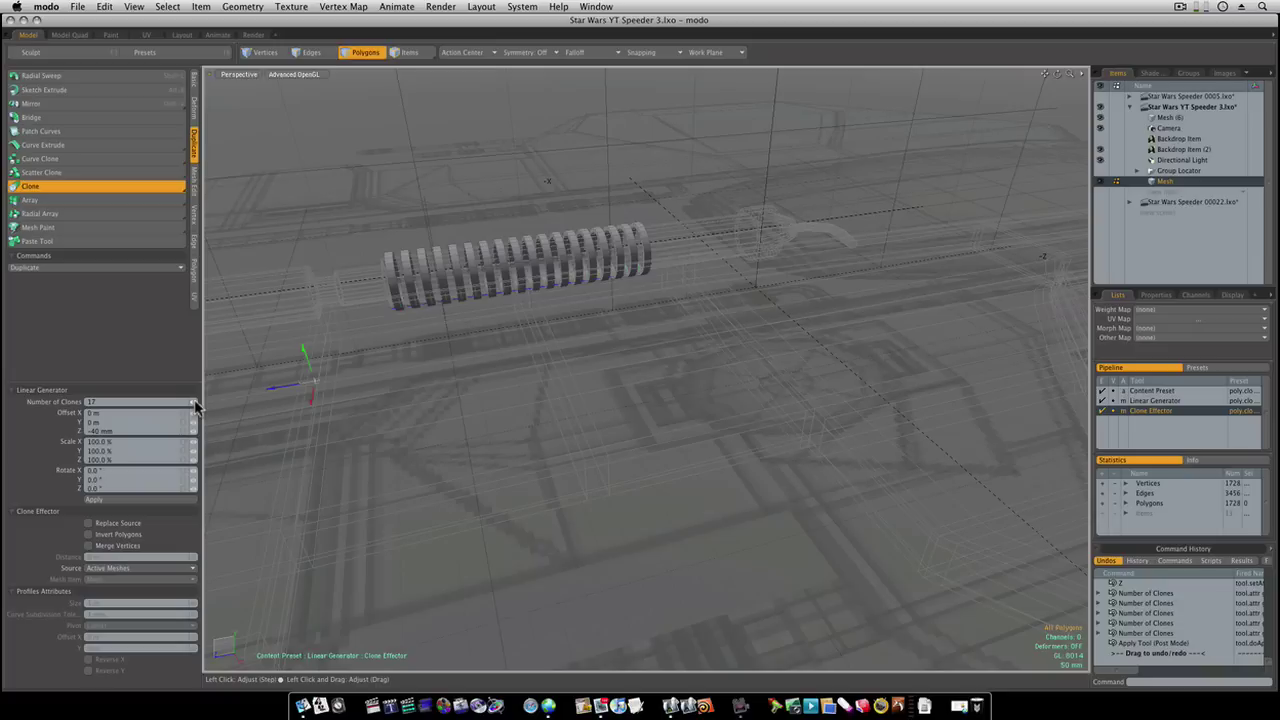
left_click(194, 402)
left_click(194, 402)
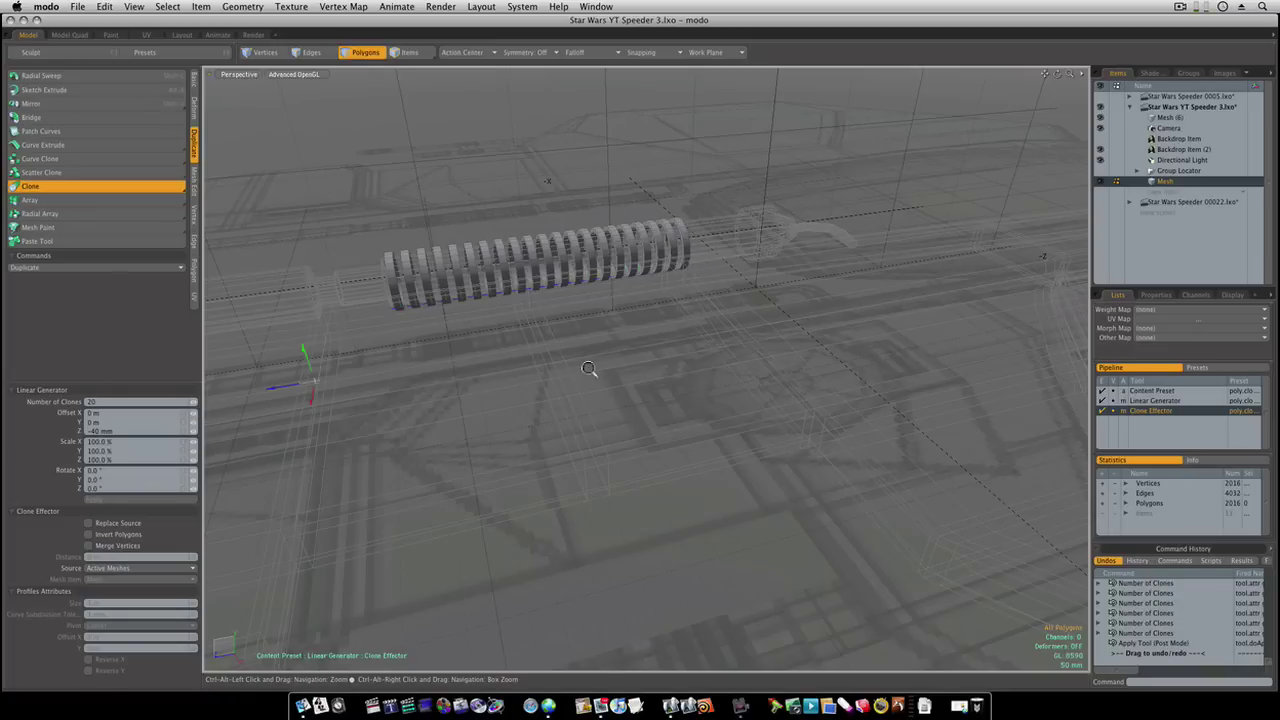
mouse_move(586, 366)
left_mouse_down("alt")
mouse_move(526, 369)
mouse_move(651, 397)
left_mouse_up("alt")
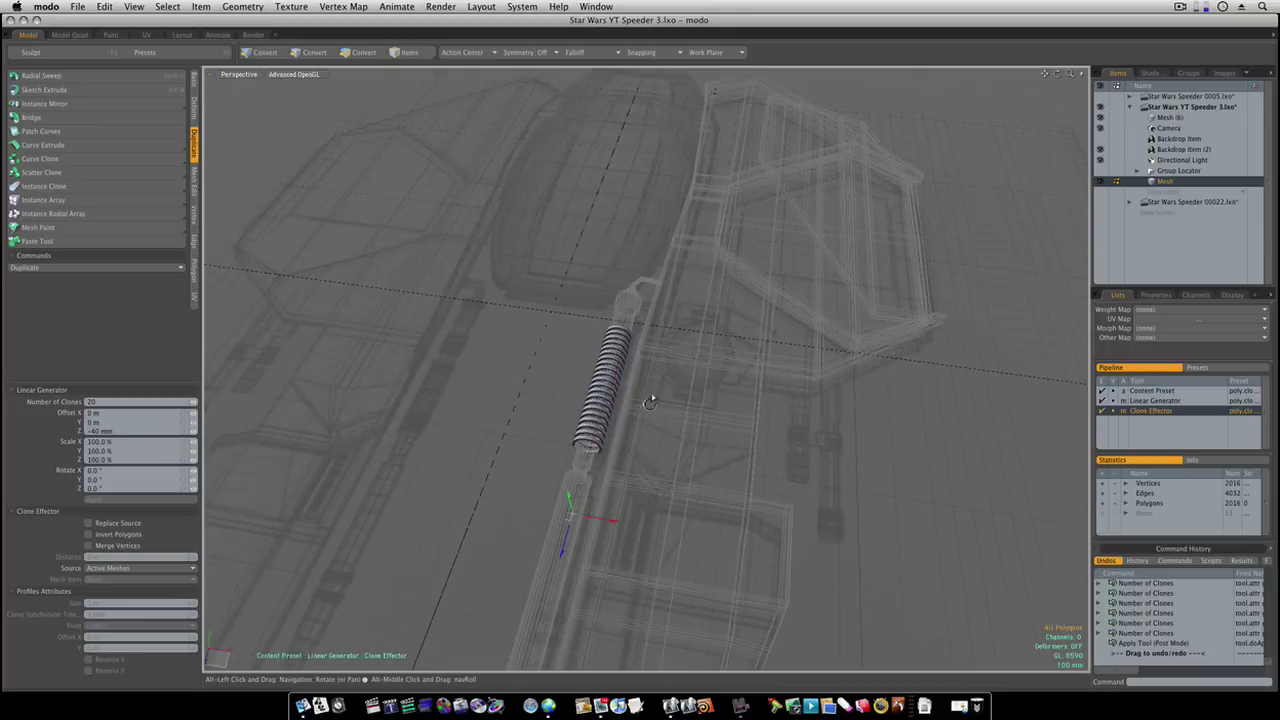
key("space")
key("super+x")
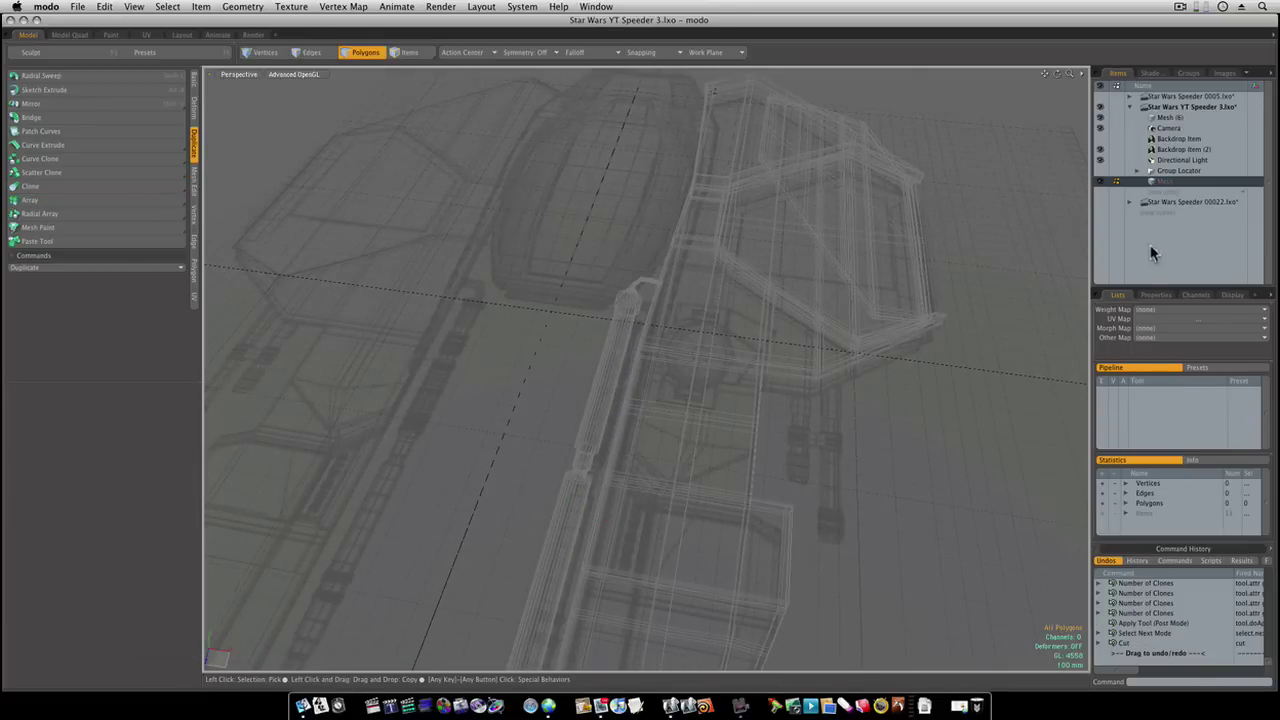
left_click_drag(1160, 180, 1167, 122)
left_click(1167, 120)
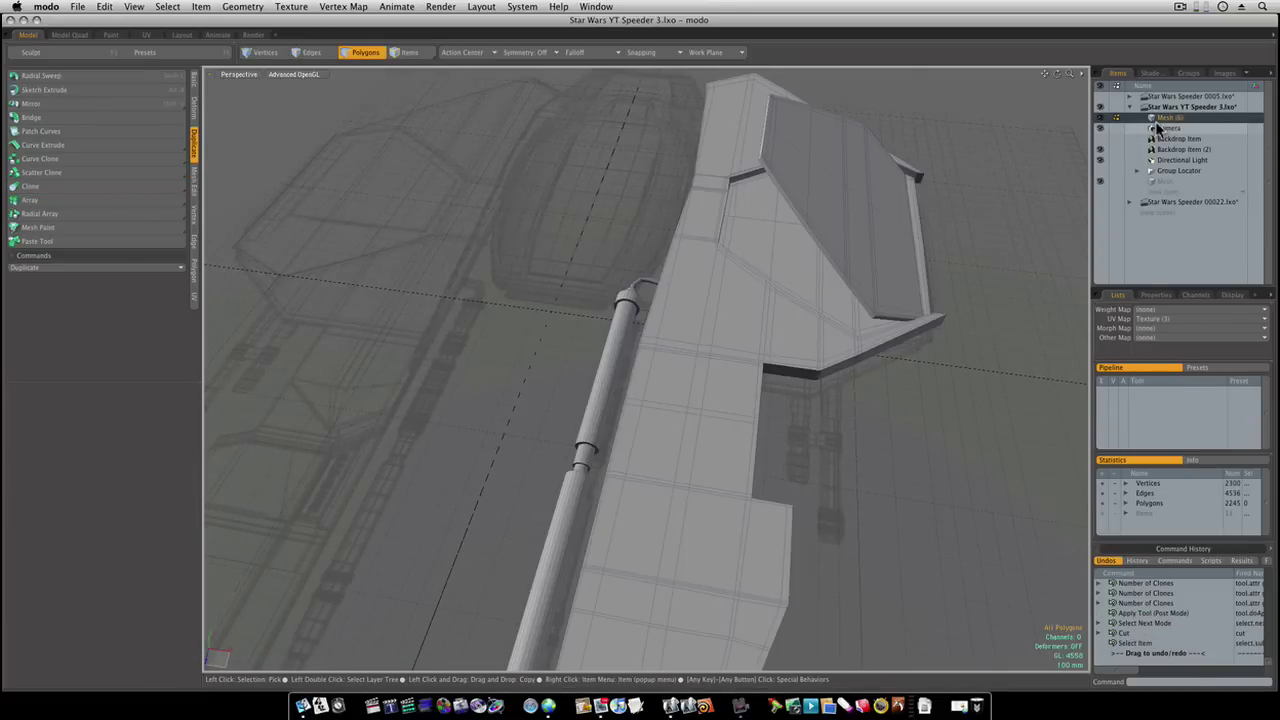
key("super+v")
left_click_drag(834, 443, 641, 499, "alt")
key("3")
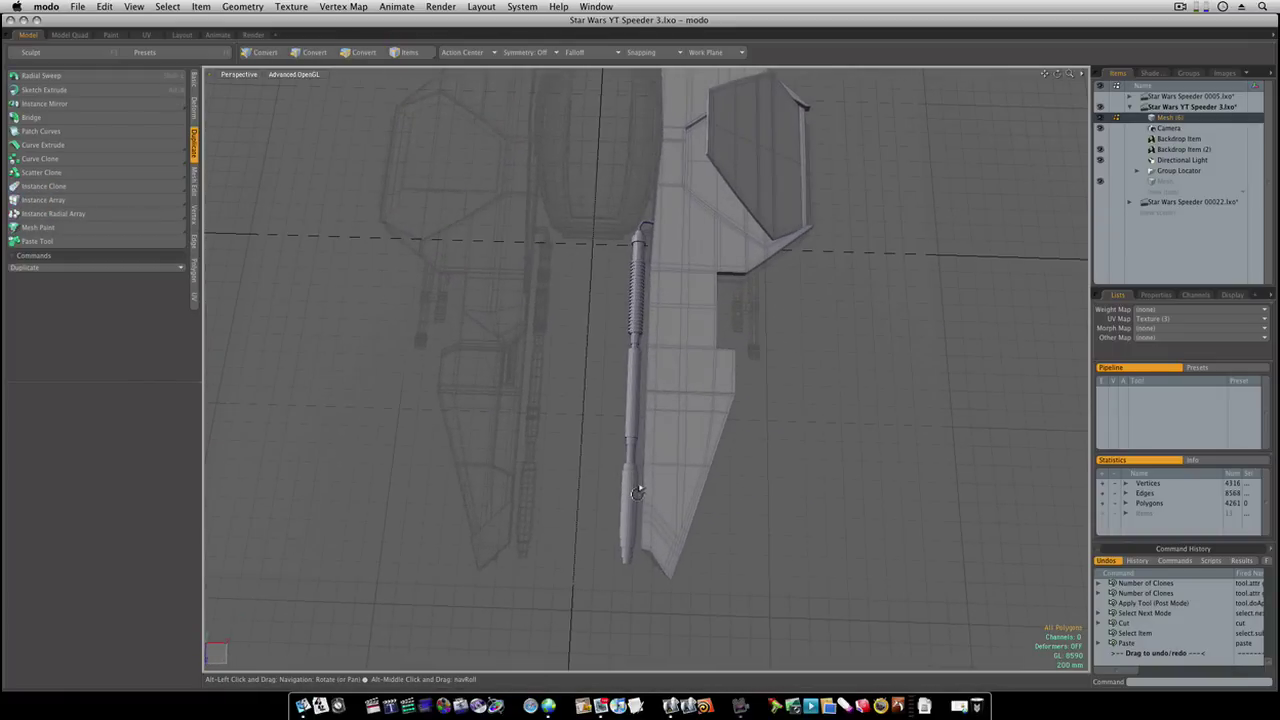
key("super+z")
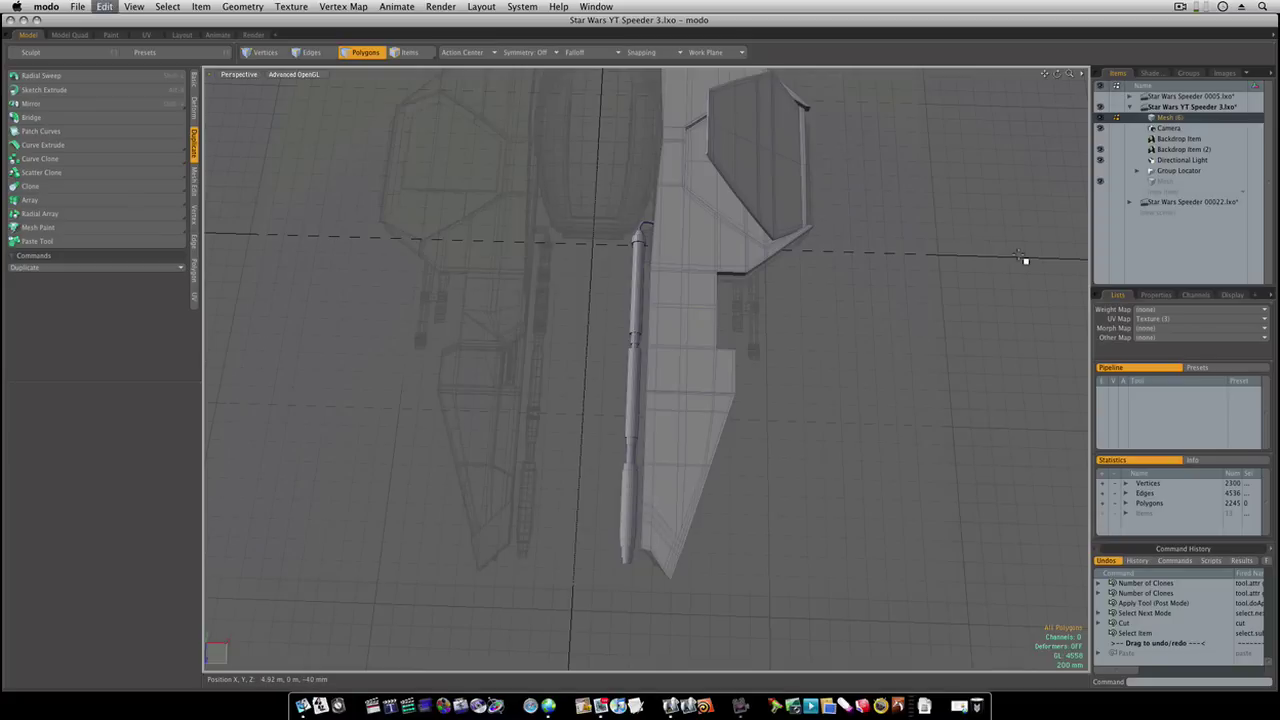
key("super+z")
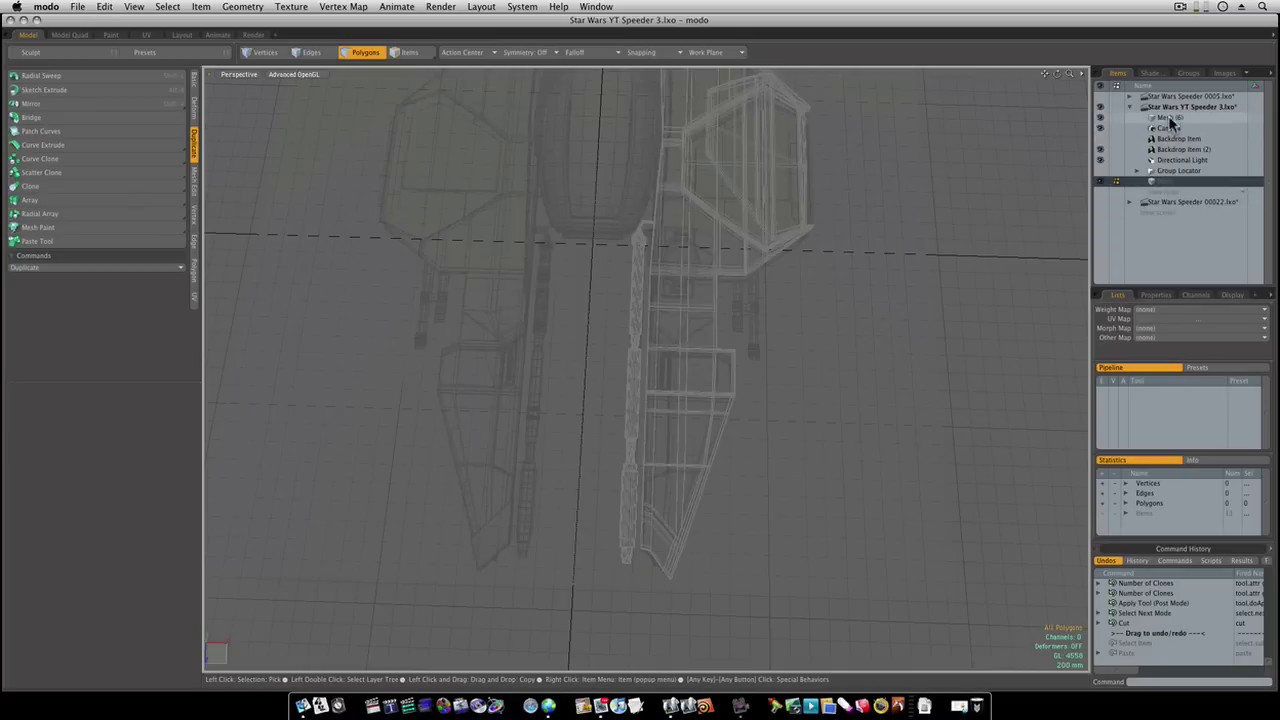
key("super+z")
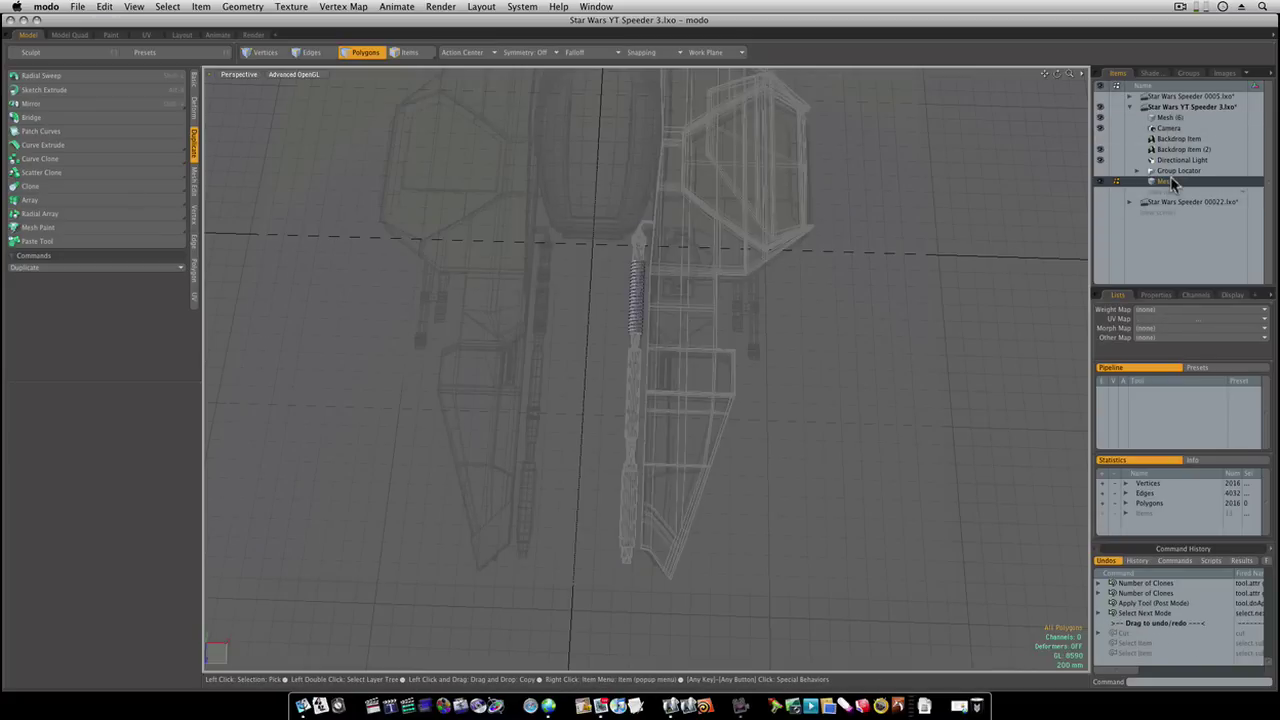
Duplicate the whole row of rings and move the copy along Z onto the cannon's middle barrel section
left_click_drag(659, 327, 738, 327, "ctrl+alt")
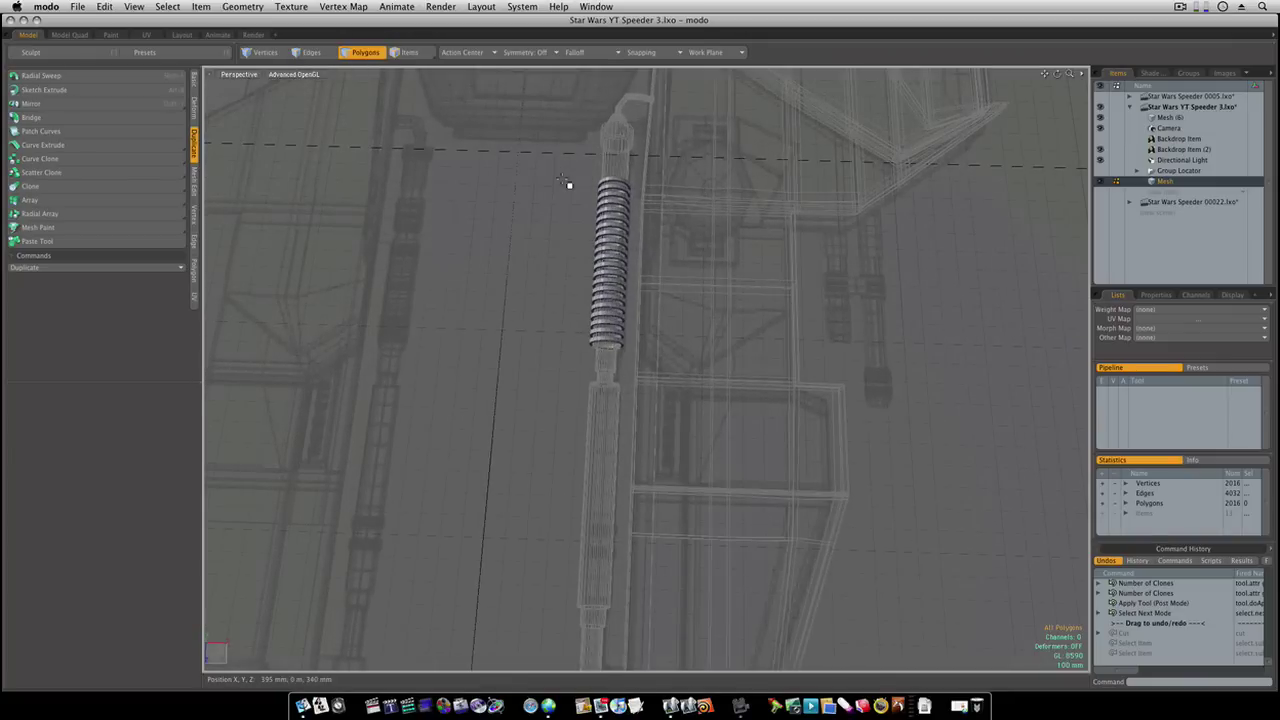
right_click_drag(569, 173, 673, 393)
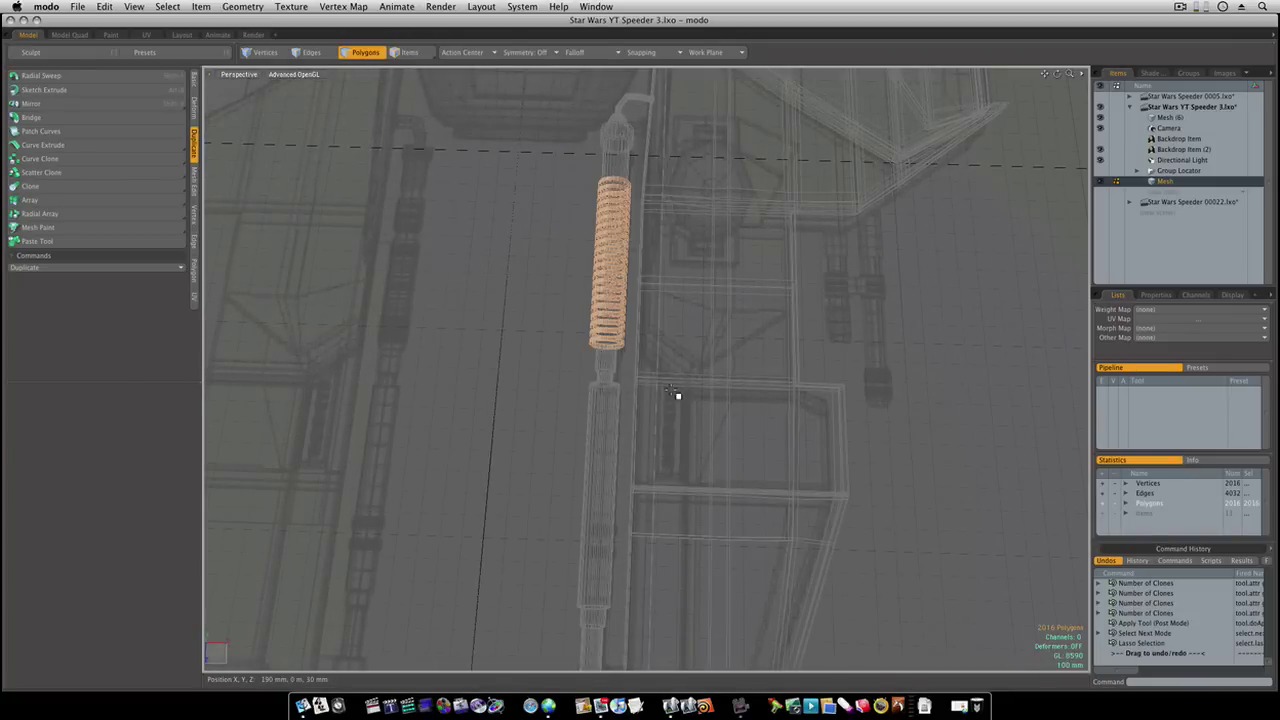
key("super+c")
key("super+v")
key("y")
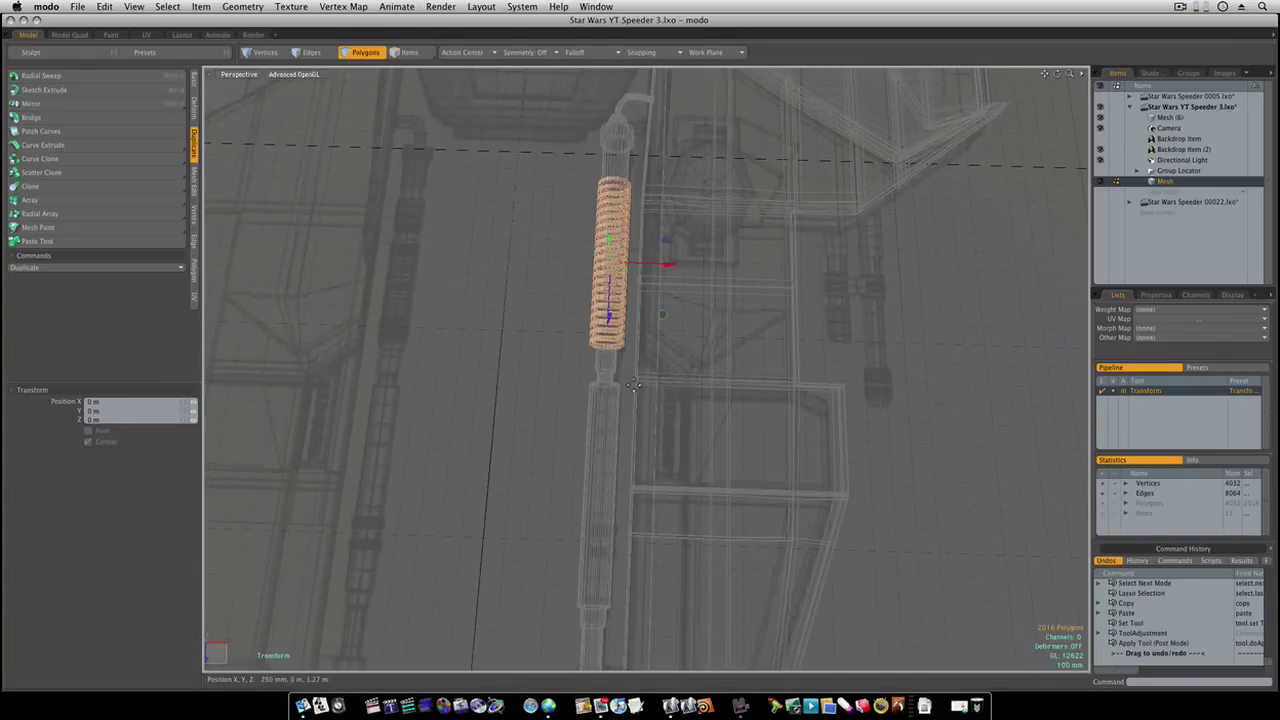
left_click_drag(608, 265, 596, 488)
left_click_drag(624, 547, 457, 247, "alt")
key("space")
left_click(664, 366)
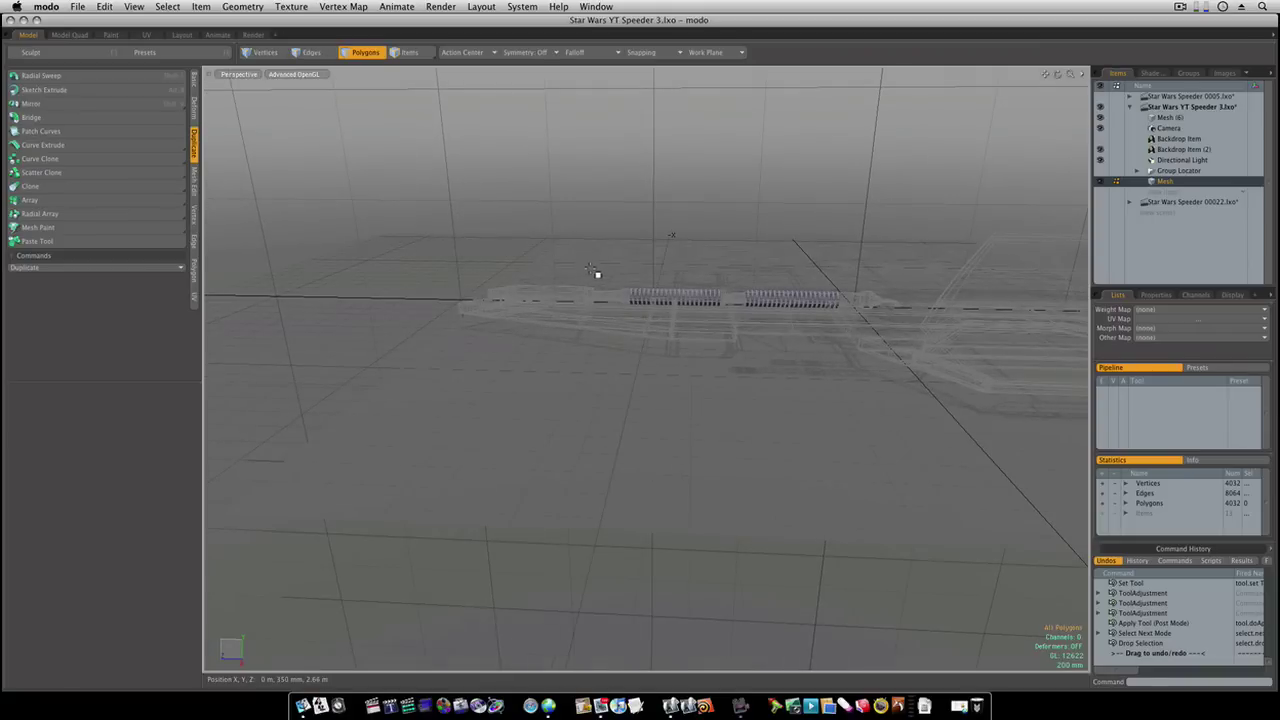
Copy the four end rings of the second row and move the duplicate along Z onto the cannon's thick rear section
left_click_drag(600, 260, 655, 262, "ctrl+alt")
right_click_drag(641, 247, 733, 405)
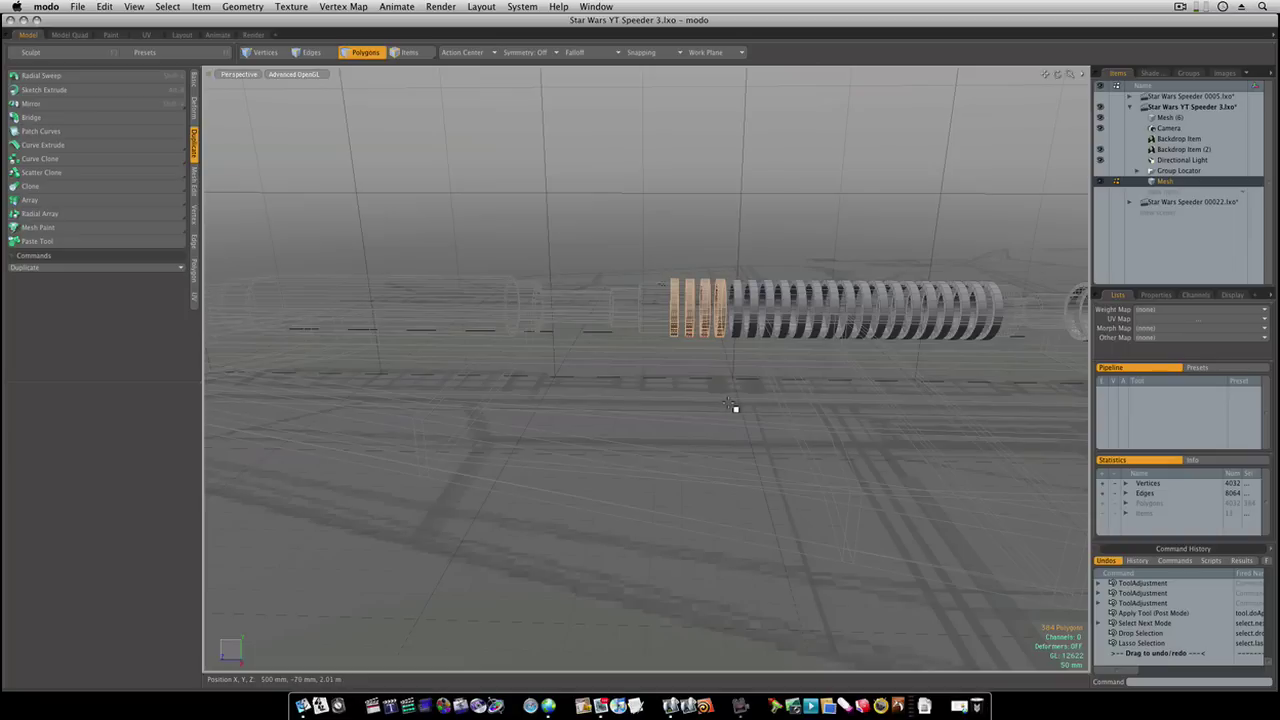
key("super+c")
key("super+v")
key("w")
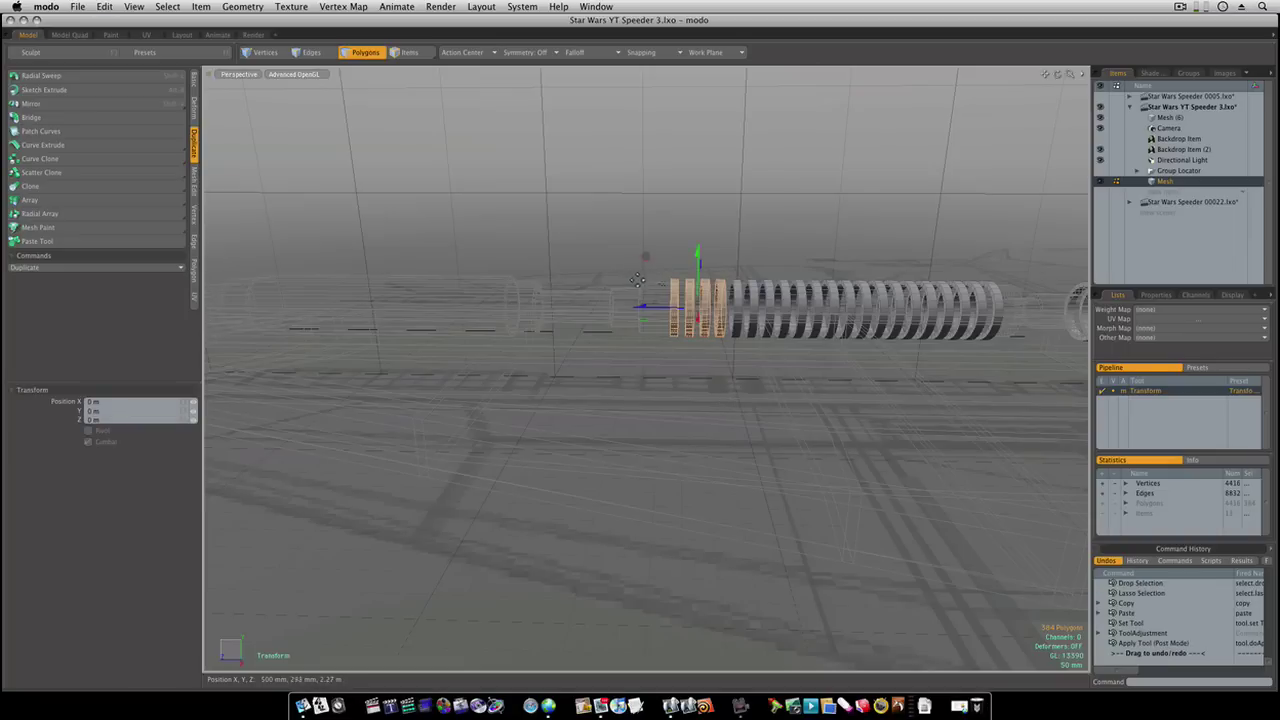
left_click_drag(645, 257, 258, 253)
left_click_drag(350, 300, 642, 428, "alt")
Scale the four duplicated rings uniformly to 148% so they surround the thicker barrel
key("3")
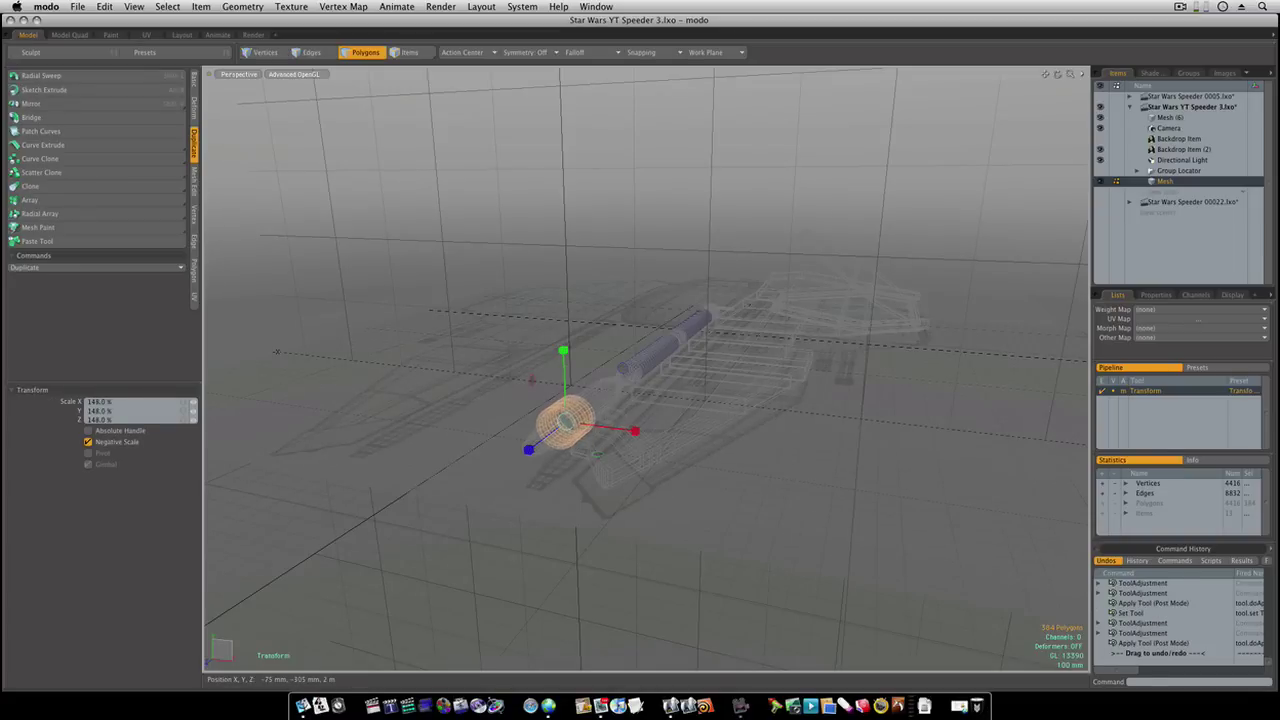
key("space")
left_click(705, 431)
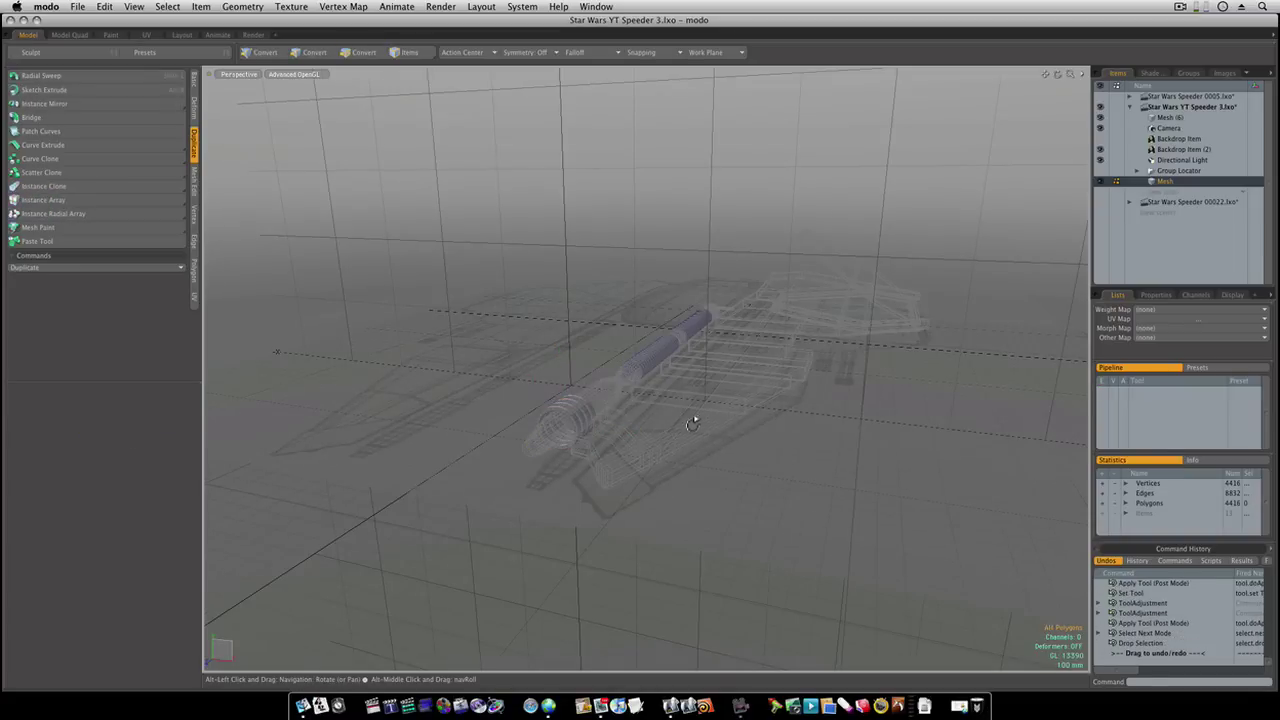
Select the four enlarged rings again and scale them down slightly for a closer fit around the barrel
mouse_move(694, 421)
left_mouse_down("alt")
mouse_move(677, 445)
mouse_move(714, 437)
mouse_move(678, 420)
left_mouse_up("alt")
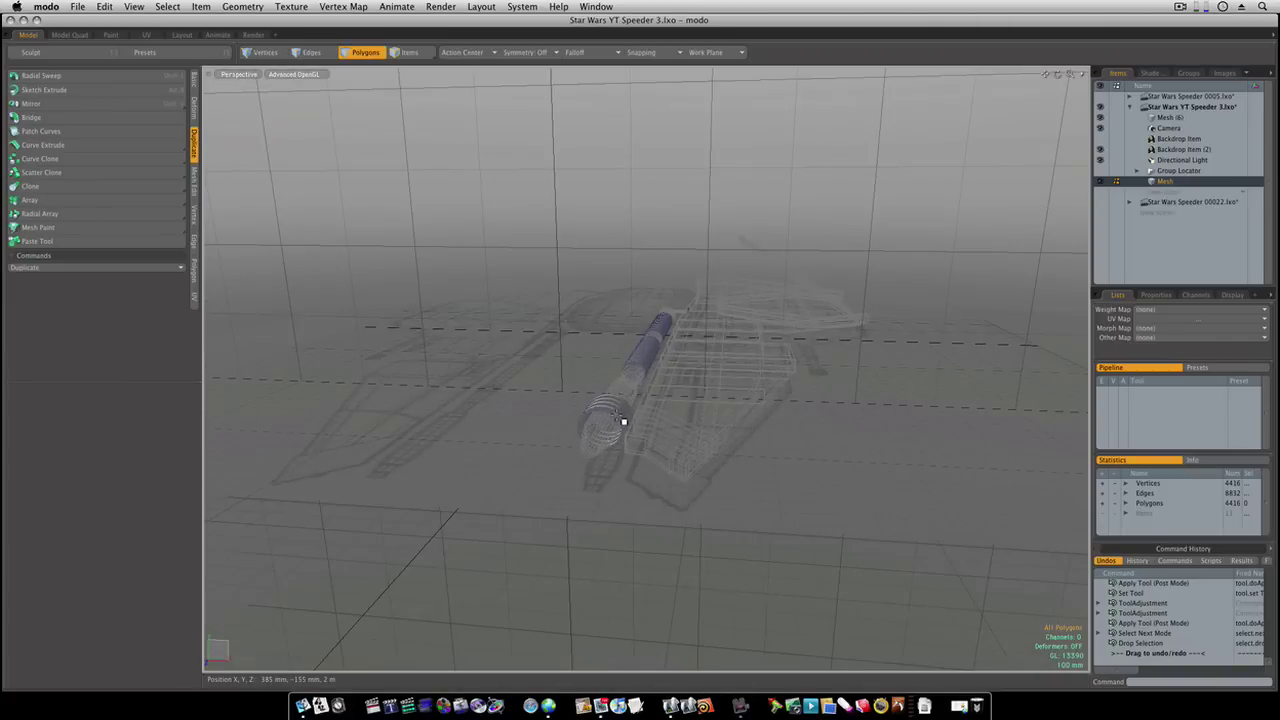
mouse_move(565, 383)
right_mouse_down()
mouse_move(649, 463)
mouse_move(651, 484)
right_mouse_up()
right_click(605, 455)
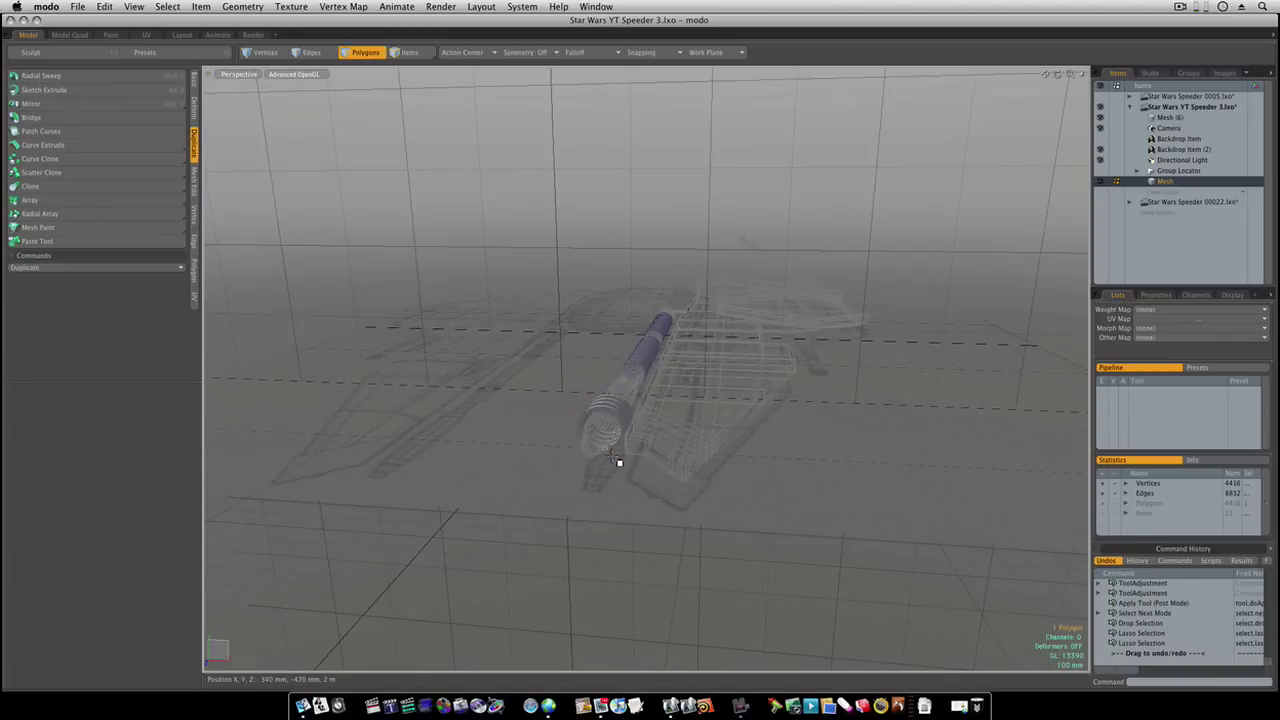
left_click_drag(614, 458, 530, 403, "alt")
right_click_drag(509, 381, 597, 468)
key("r")
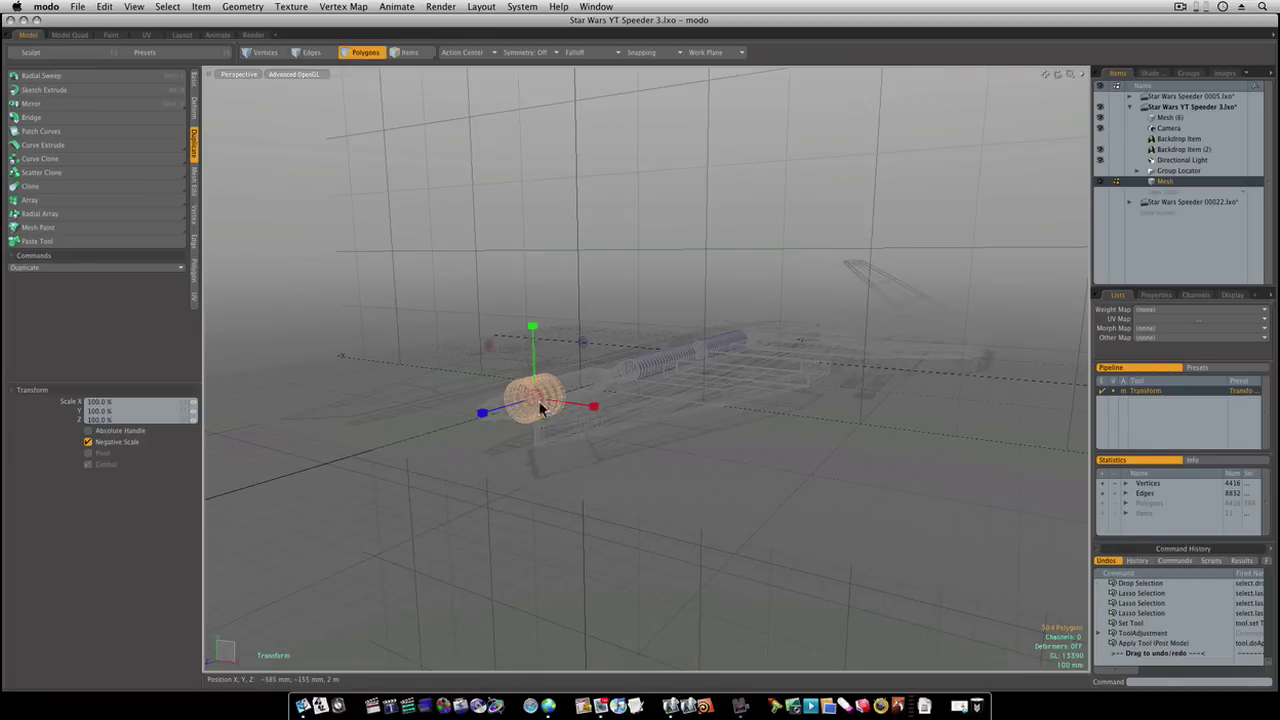
left_click_drag(540, 408, 526, 409)
key("space")
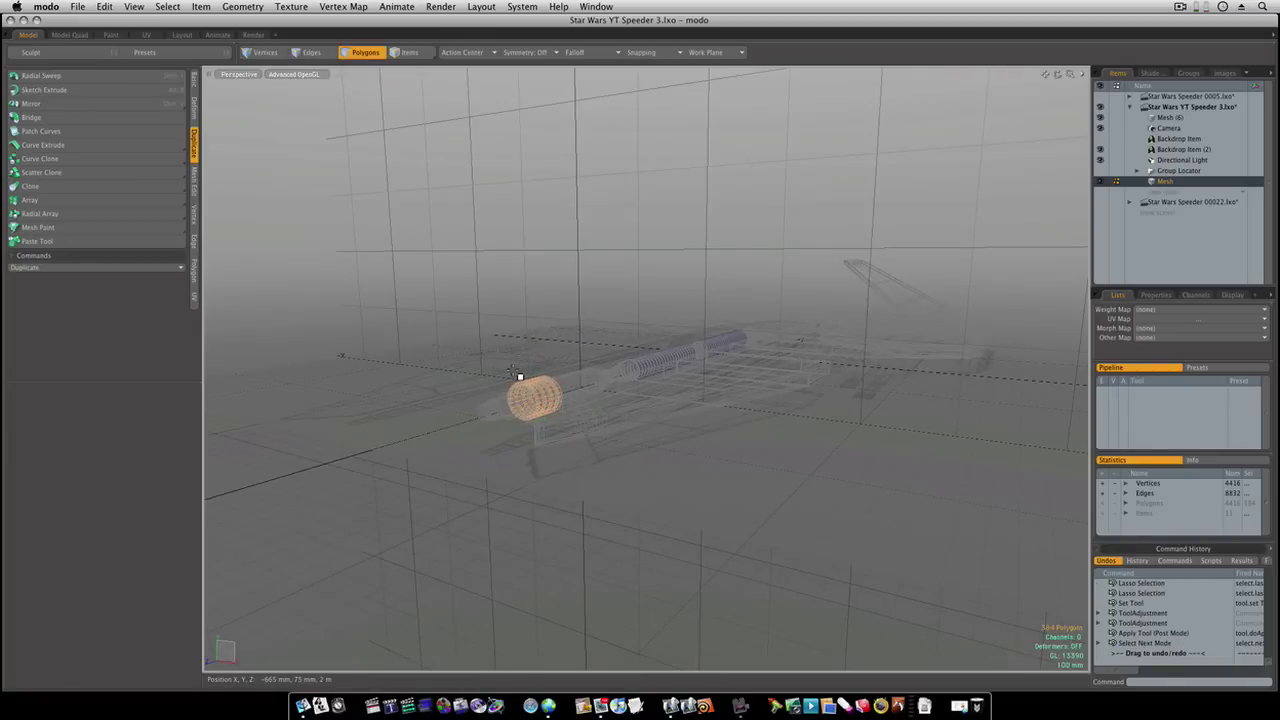
left_click(517, 371)
Cut all the rings from their separate mesh and paste them into Mesh (6) with the cannon and wing
left_click_drag(566, 371, 628, 410, "alt")
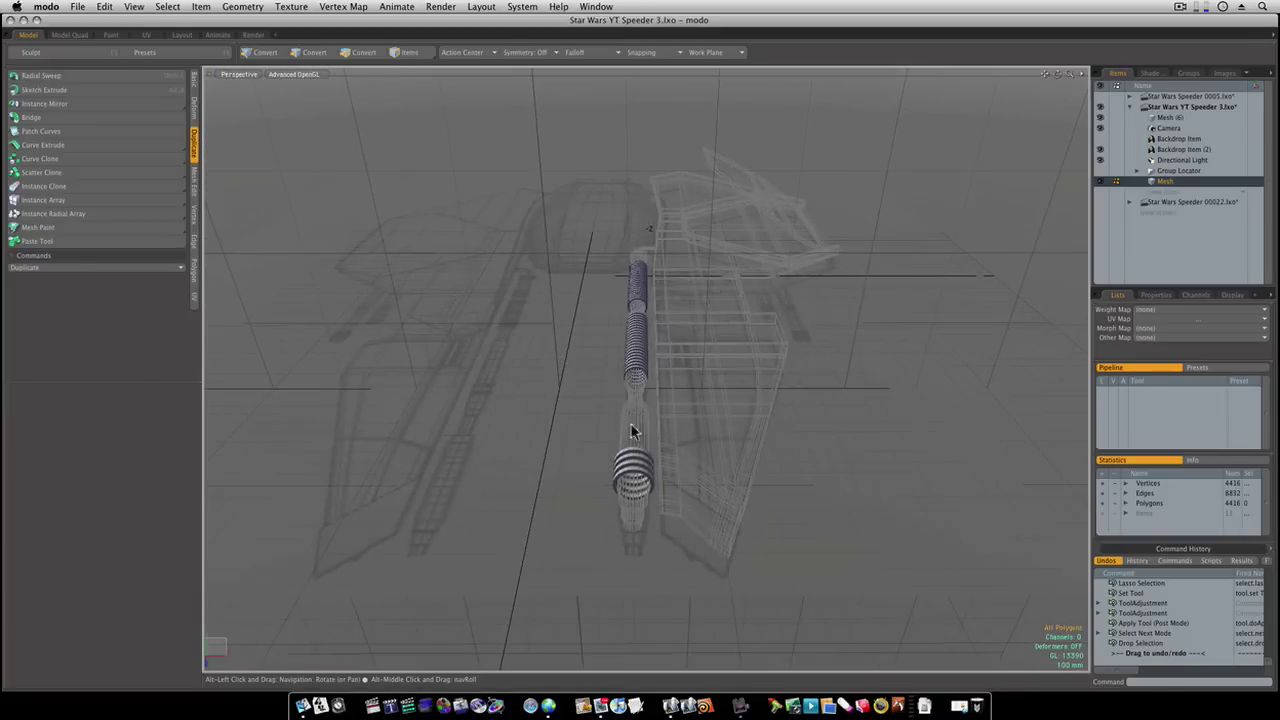
left_click(1166, 118)
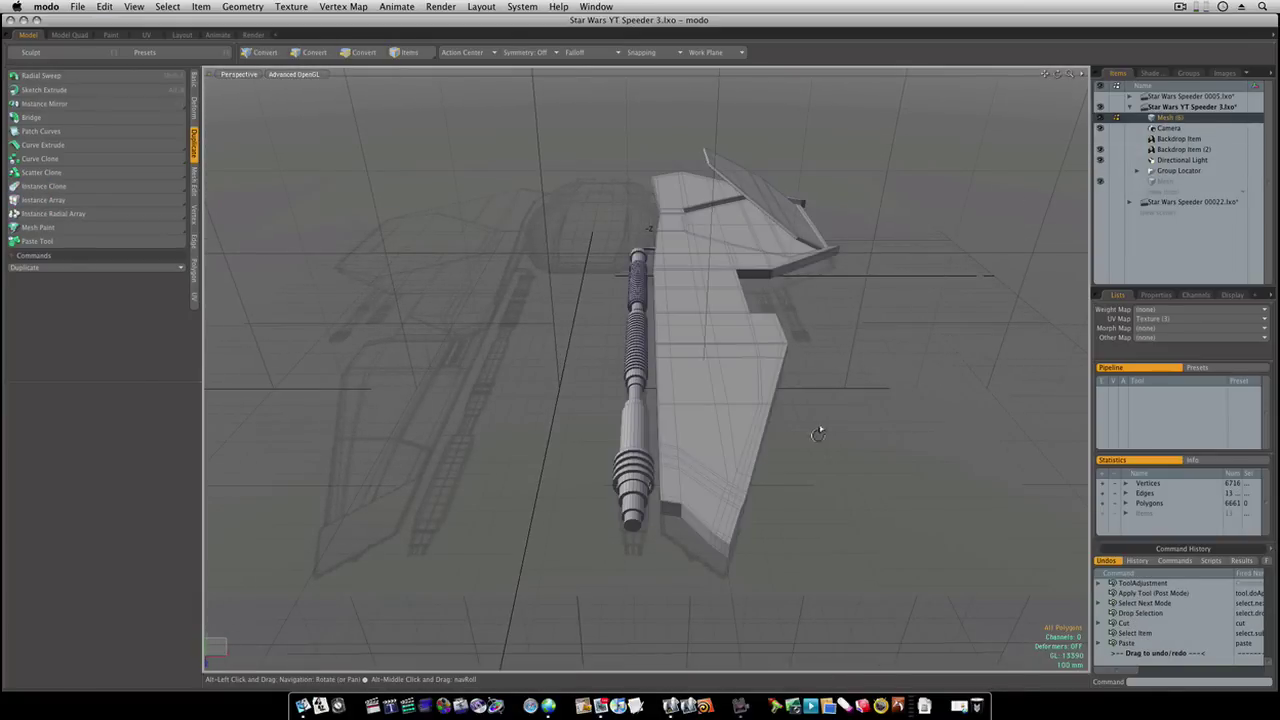
left_click_drag(818, 433, 914, 434, "alt")
scroll(800, 421, "down", 4)
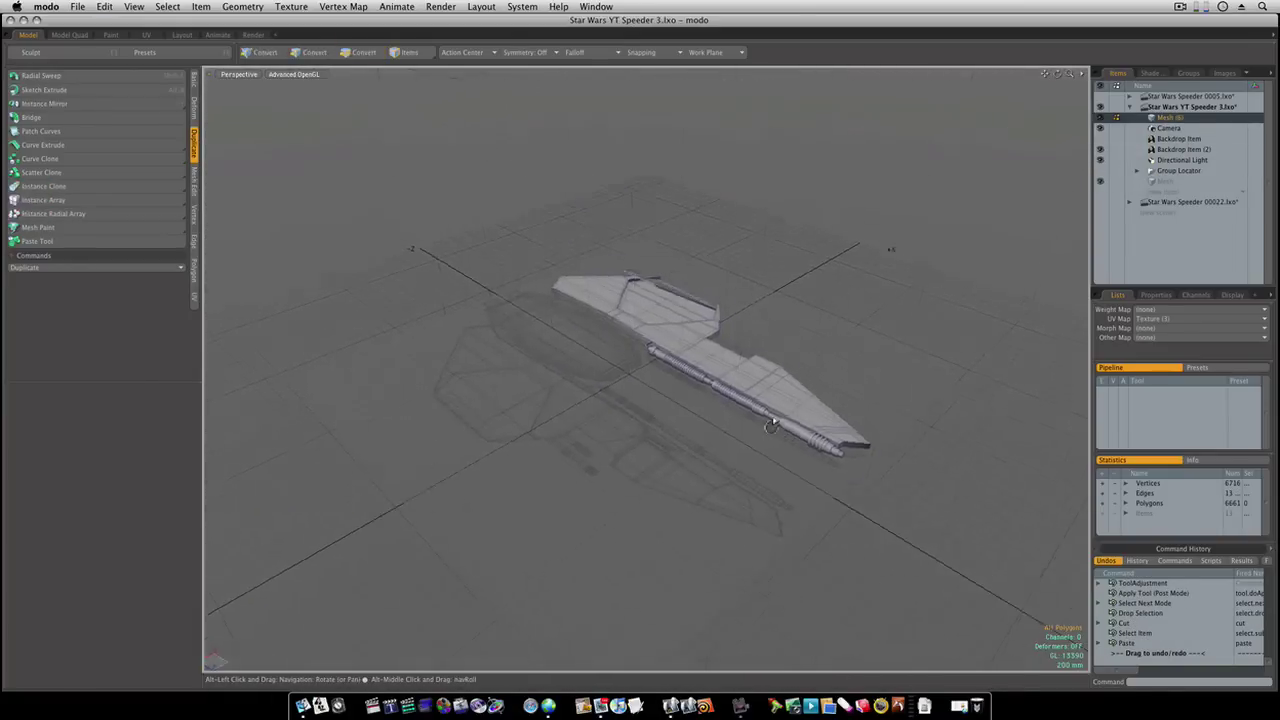
left_click_drag(771, 425, 625, 320, "alt")
scroll(675, 409, "up", 5)
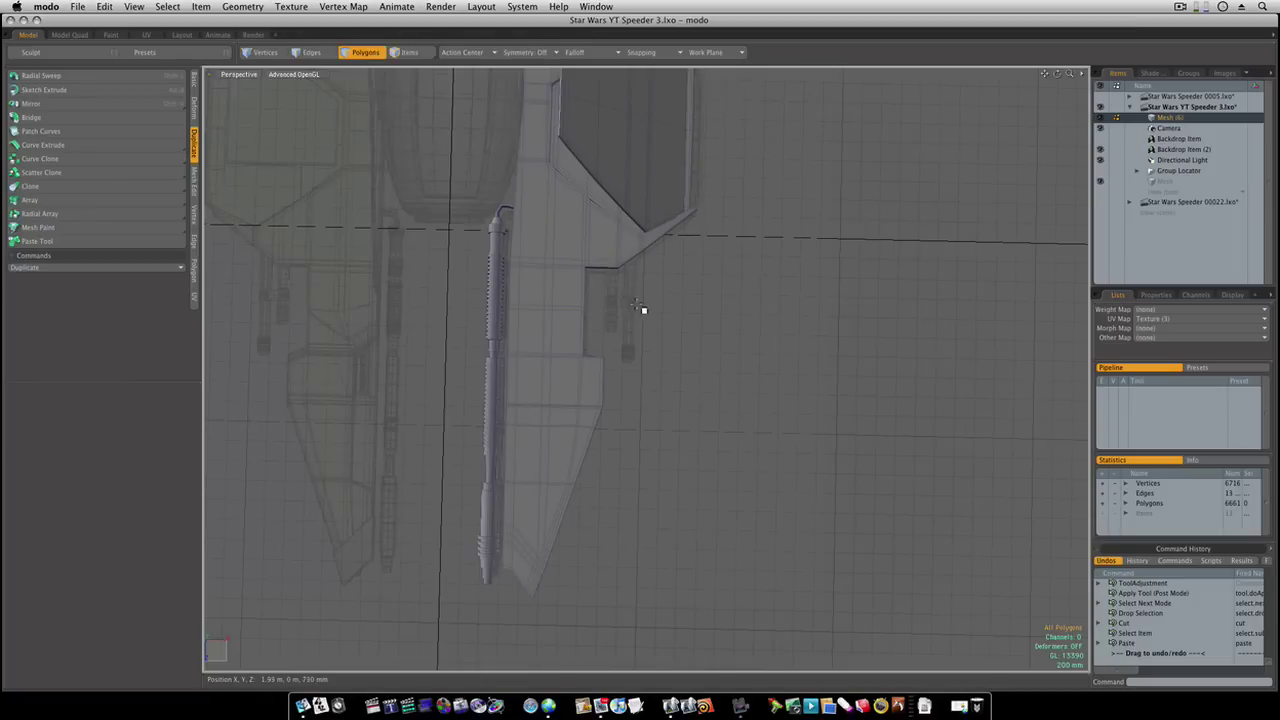